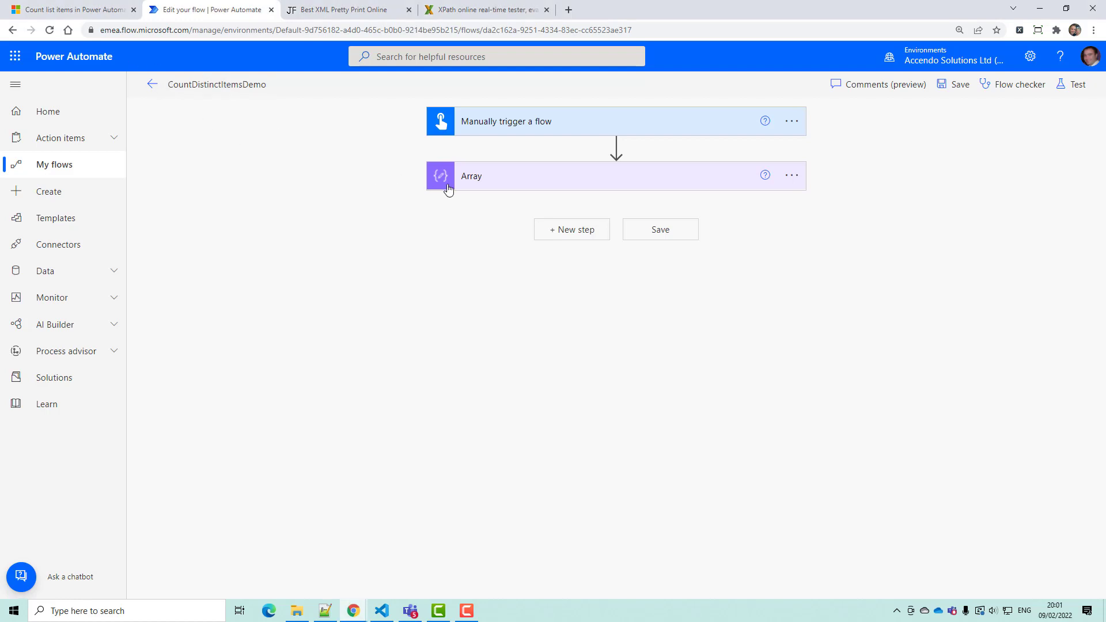
- Expand the Array step to show its IDs, then view the community post on counting list items
click(468, 189)
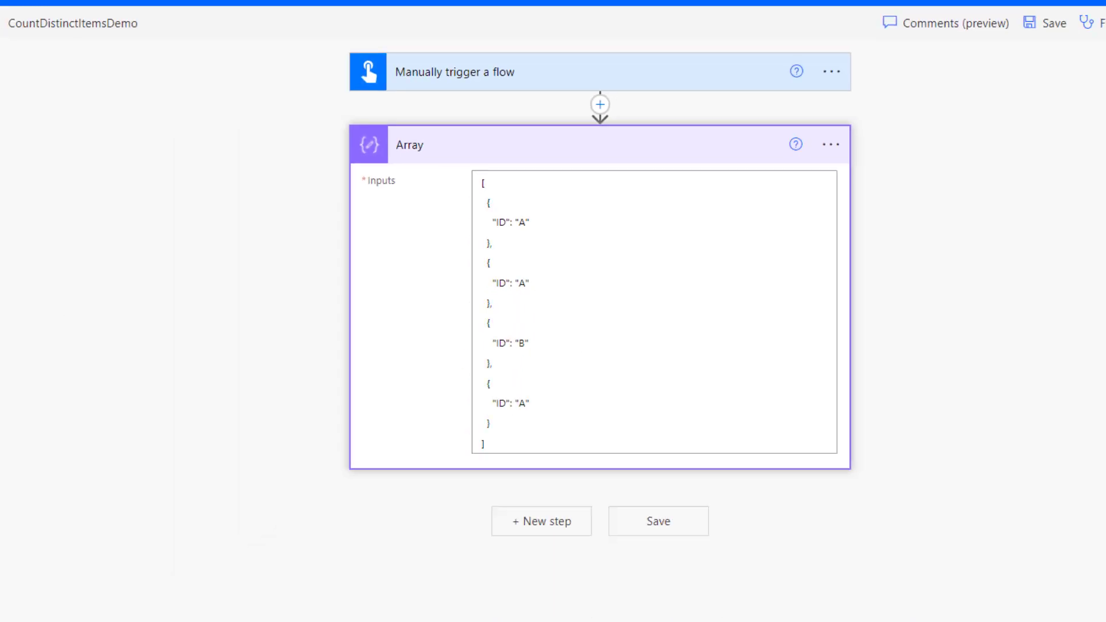
click(109, 9)
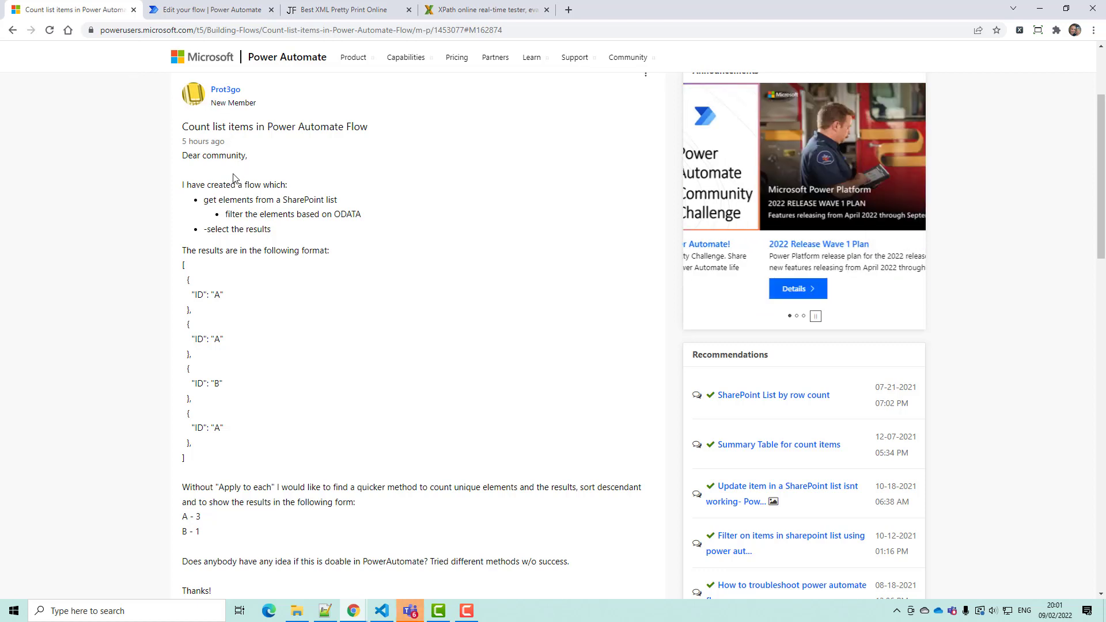
- Read the forum question about counting unique IDs, then return to the flow editor
scroll(234, 184, down, 1)
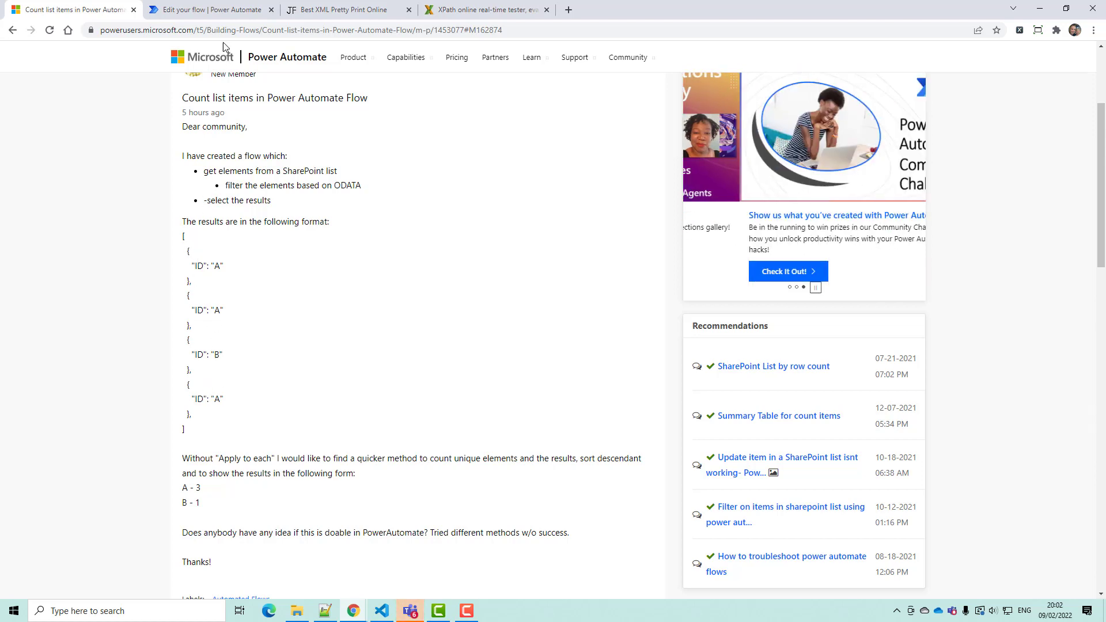
click(219, 17)
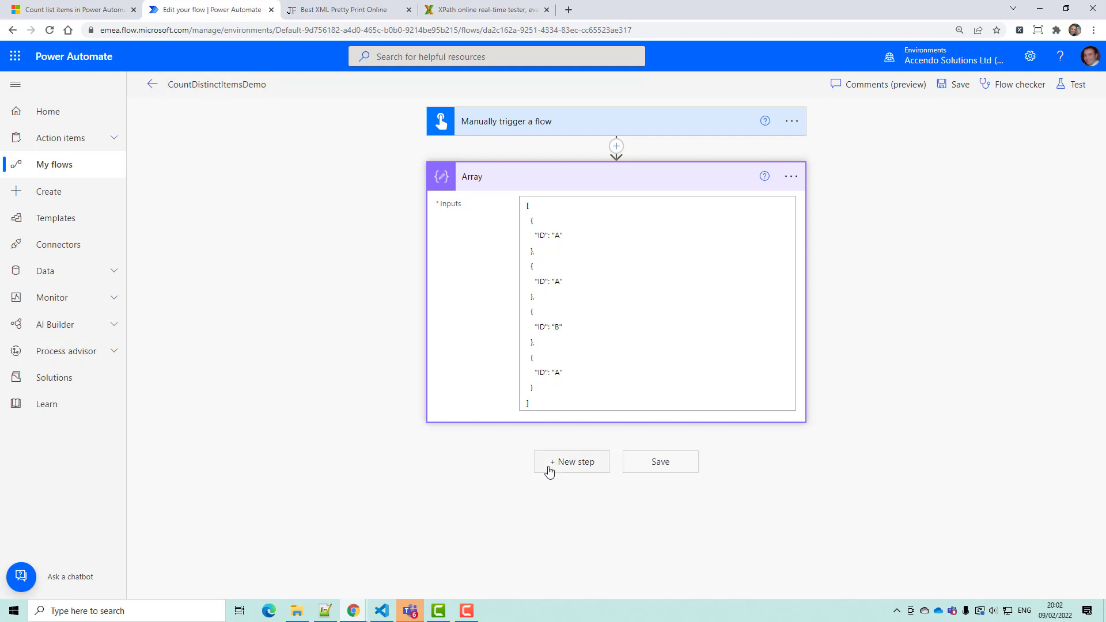
- Add a Select action after Array, taking the Array step's Outputs as its source
click(570, 462)
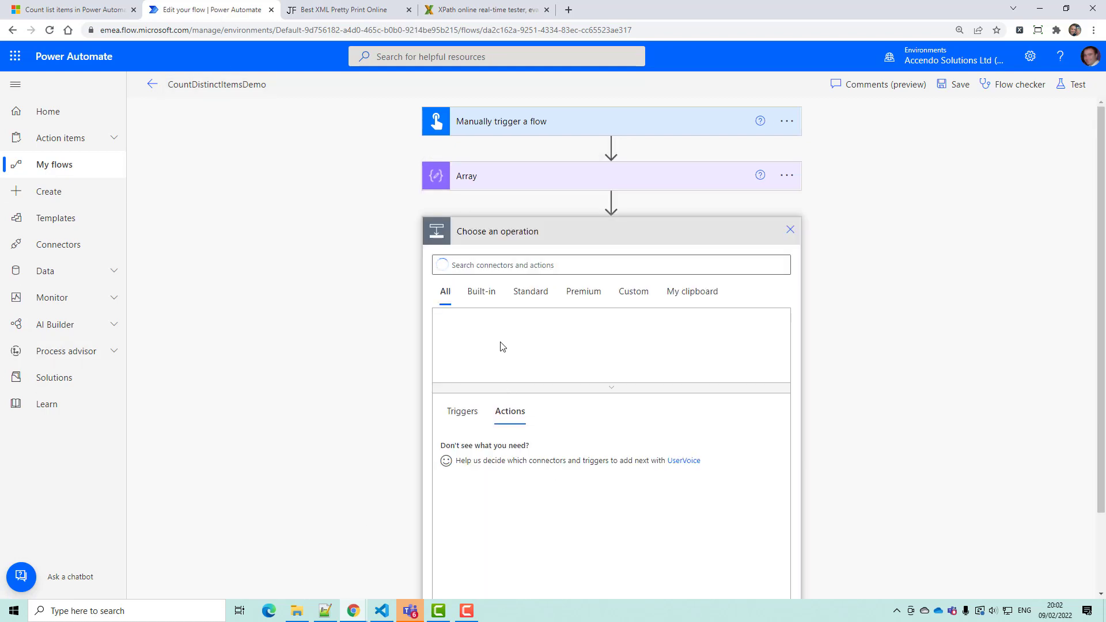
click(499, 265)
text(select)
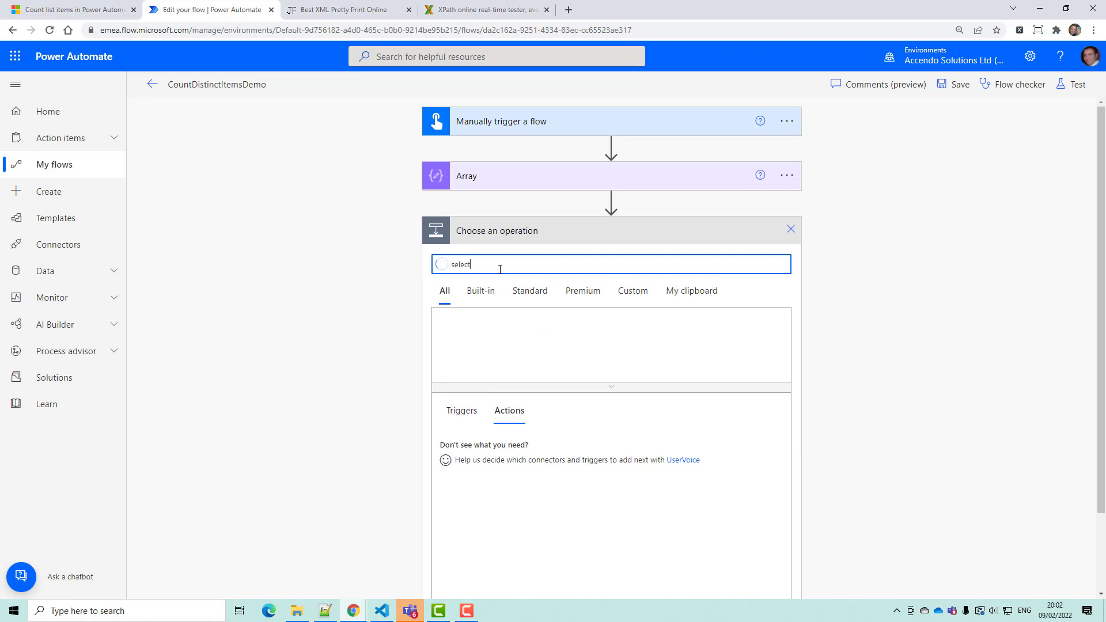
click(474, 445)
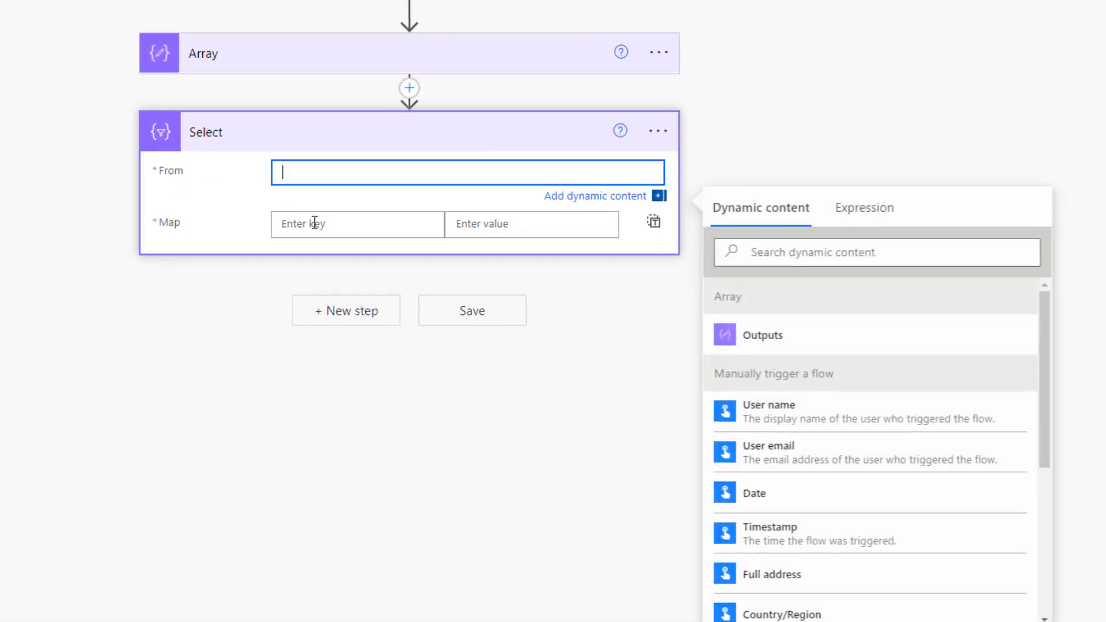
click(730, 341)
- Switch the Select map to text mode with the expression item()['ID']
click(653, 223)
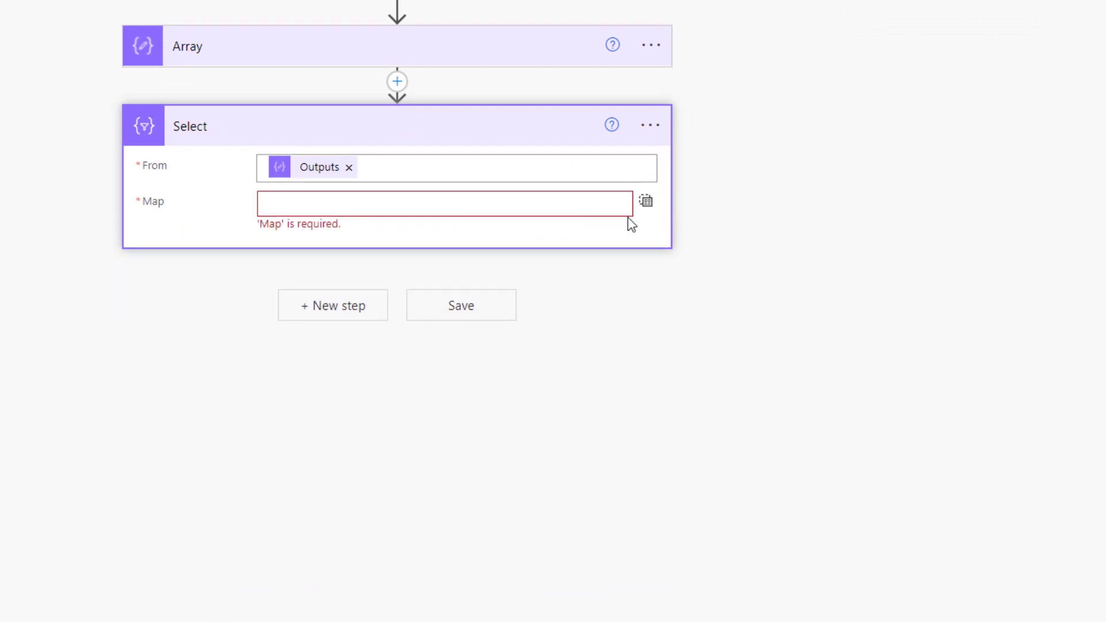
click(574, 203)
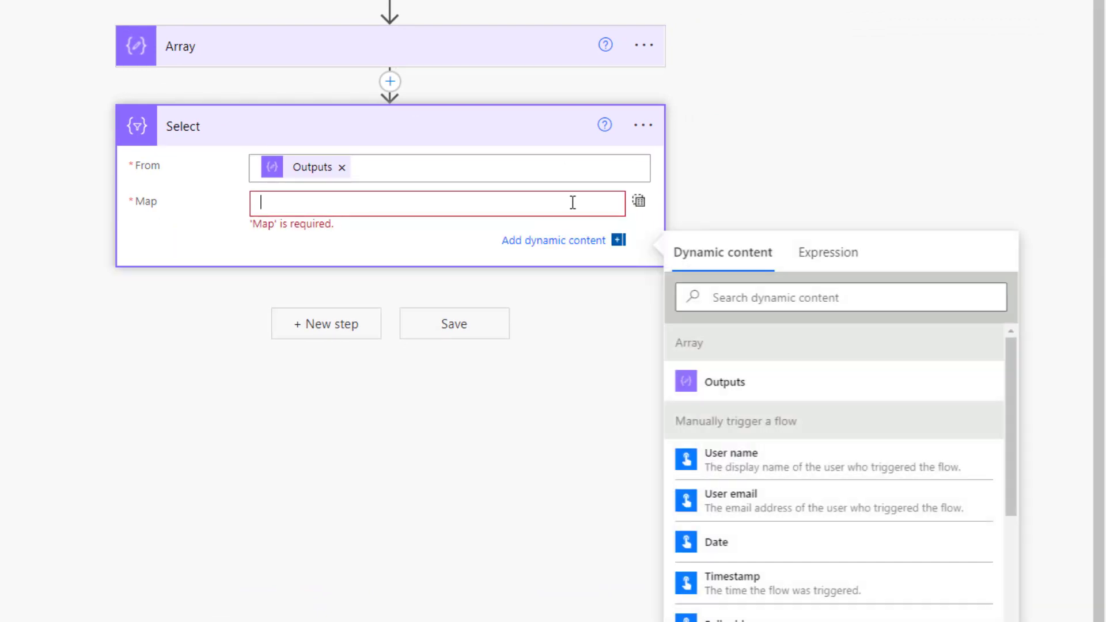
click(824, 267)
text(item)
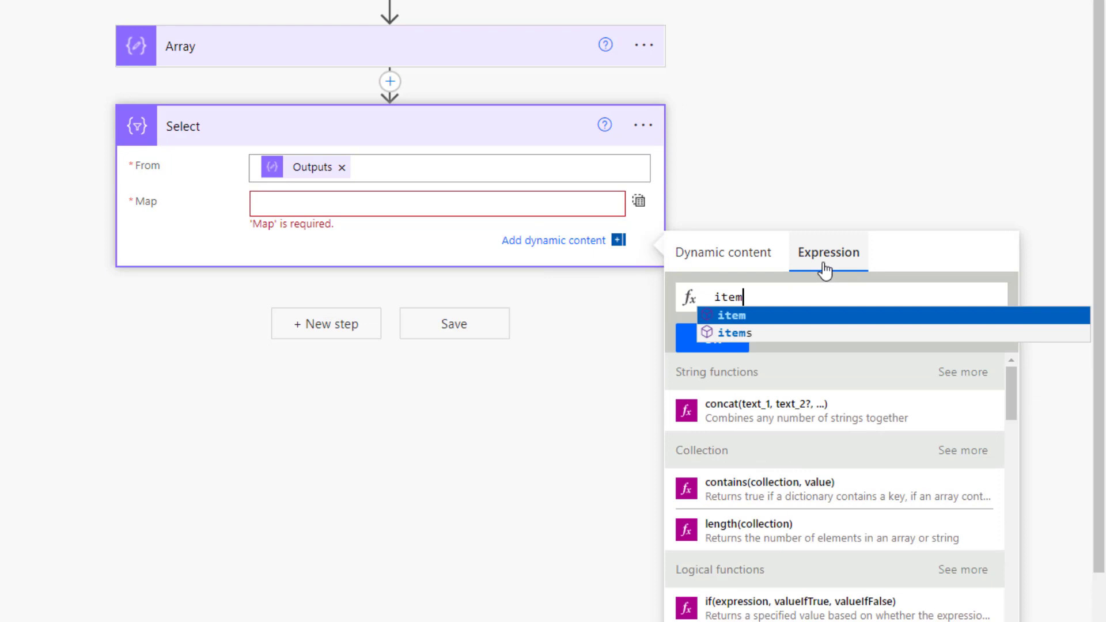
text(()['ID)
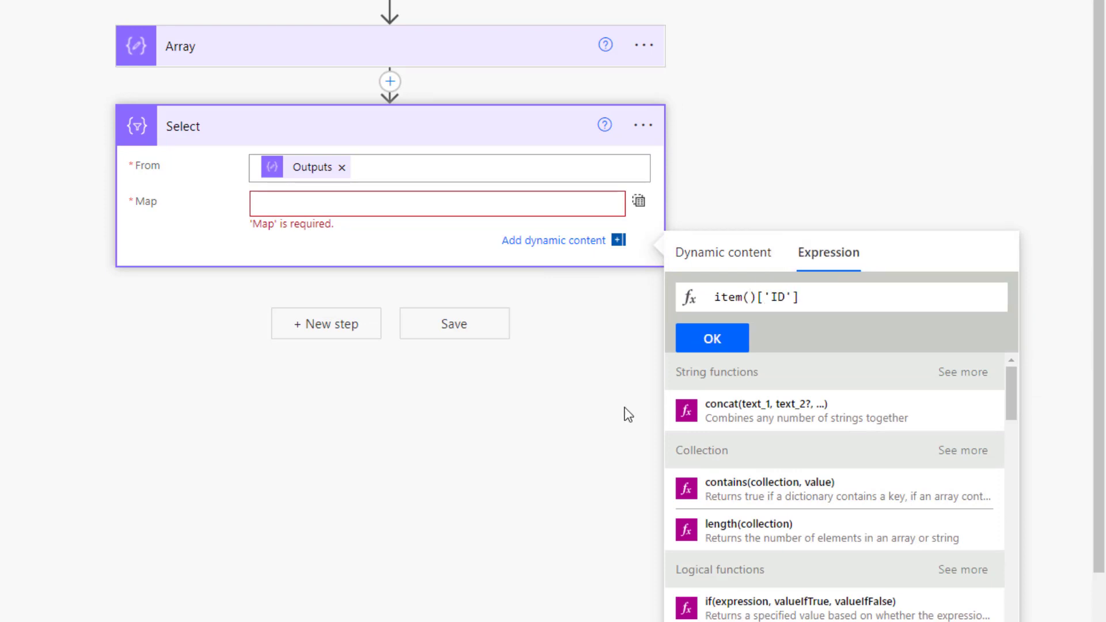
click(700, 350)
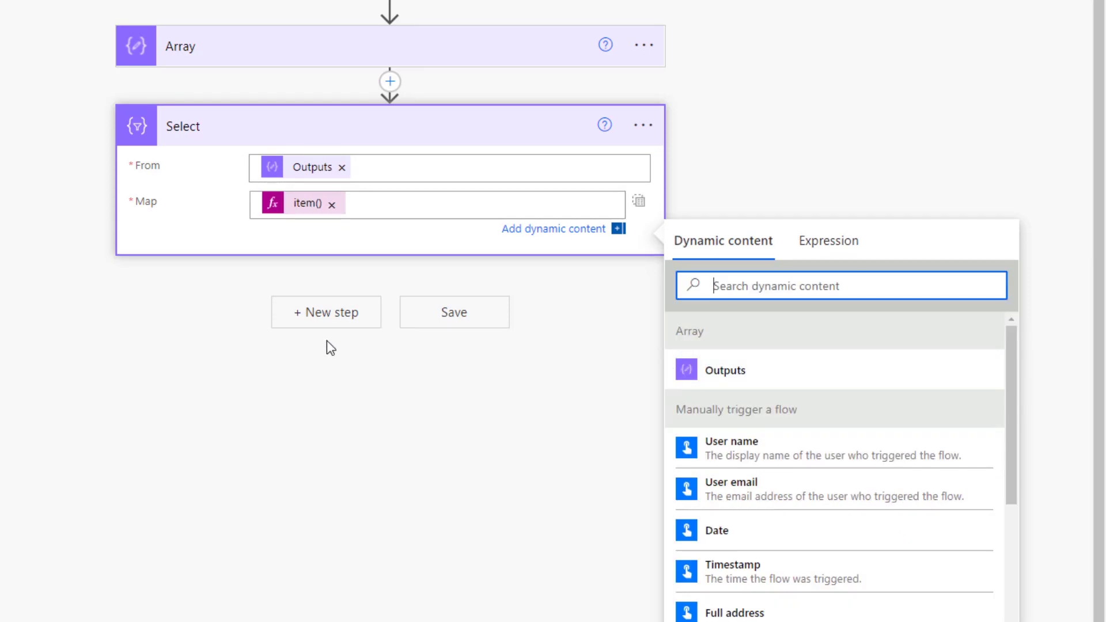
click(326, 343)
- Add a Compose action and rename it Distinct
text(compose)
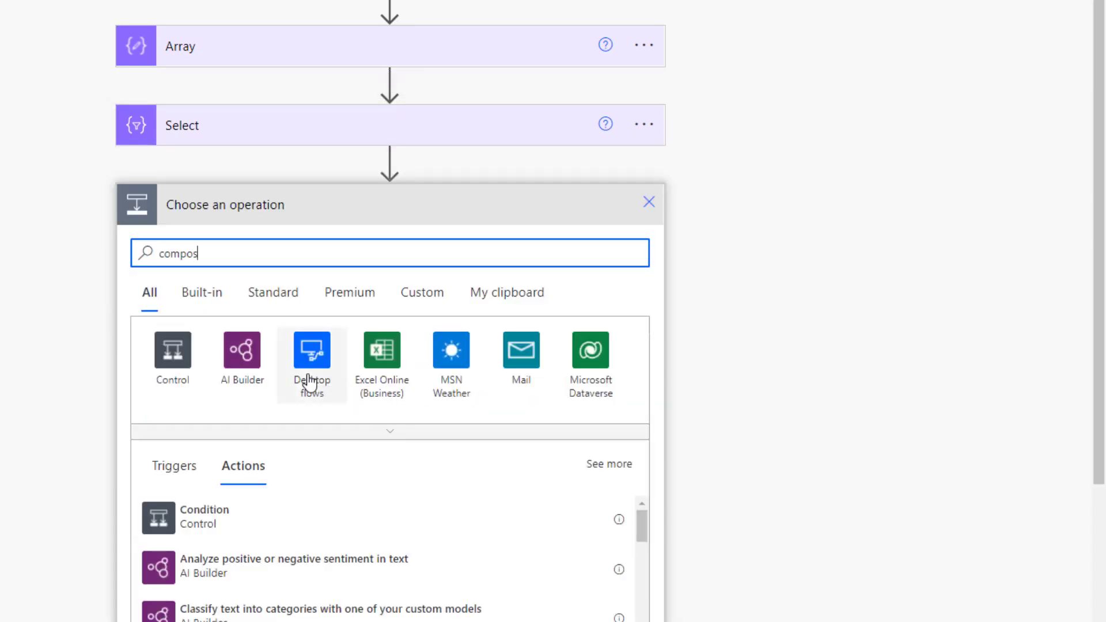
click(225, 522)
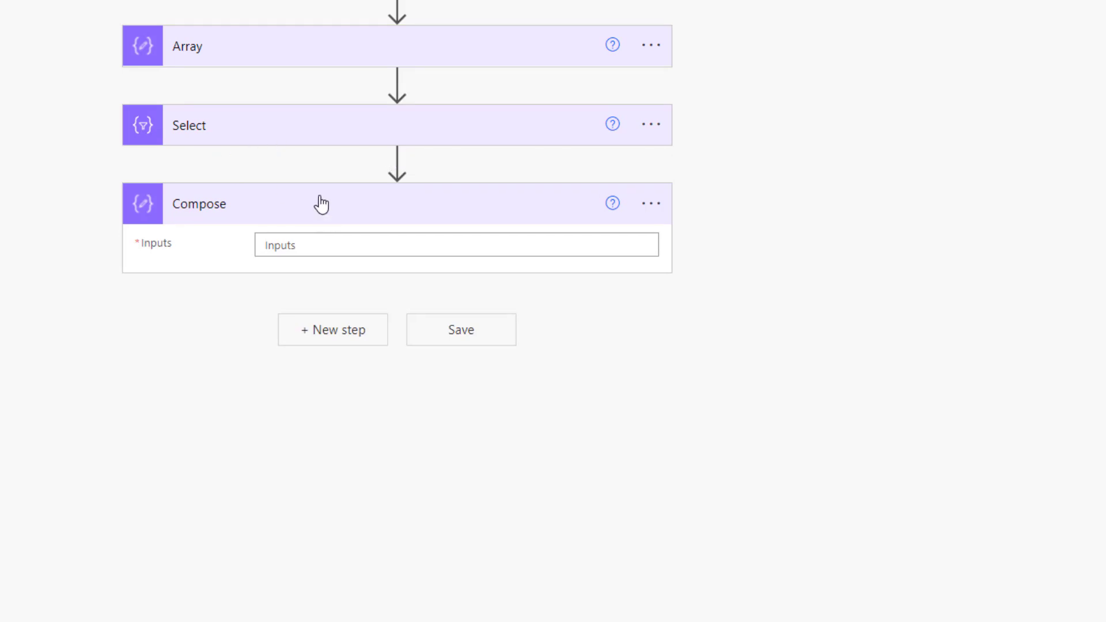
click(357, 243)
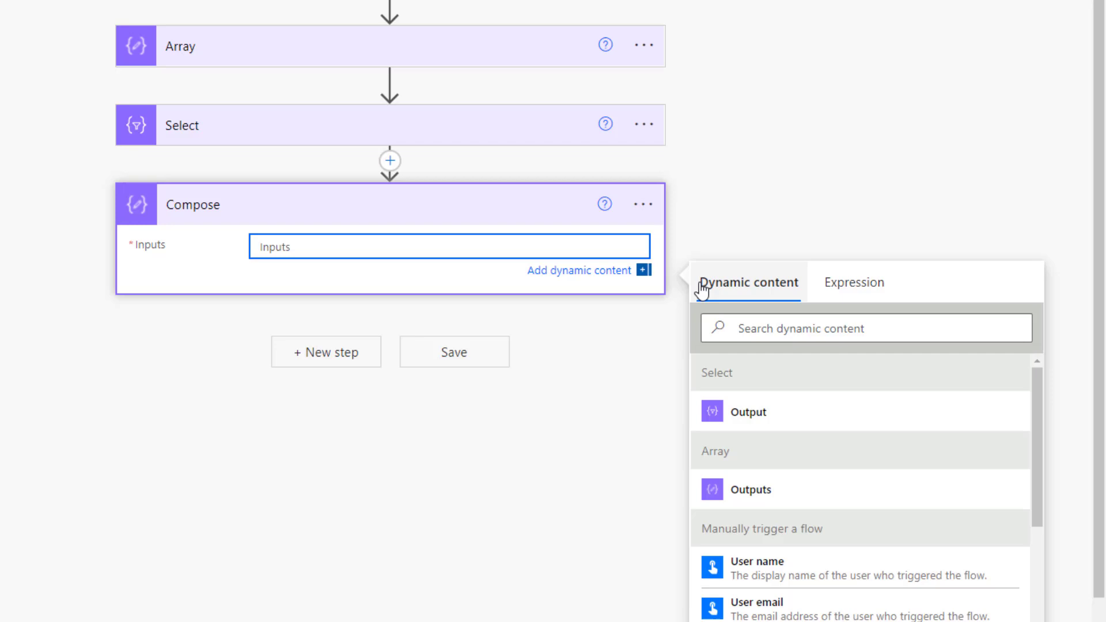
click(644, 204)
click(713, 266)
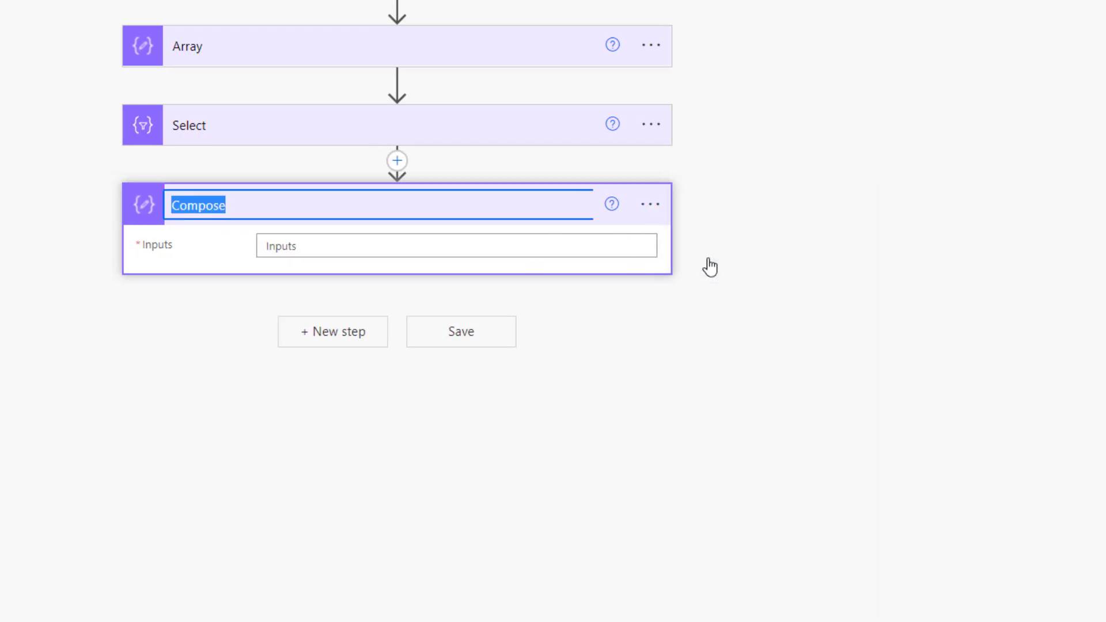
text(Distinct)
key(Return)
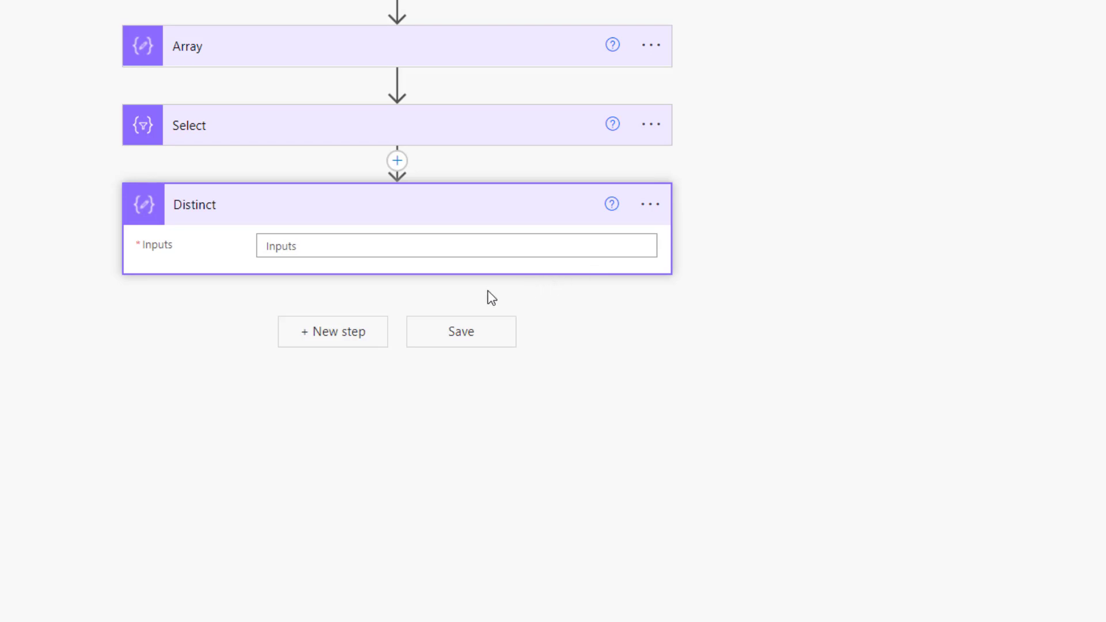
- Set Distinct's input to the expression union(body('Select'),body('Select'))
click(447, 250)
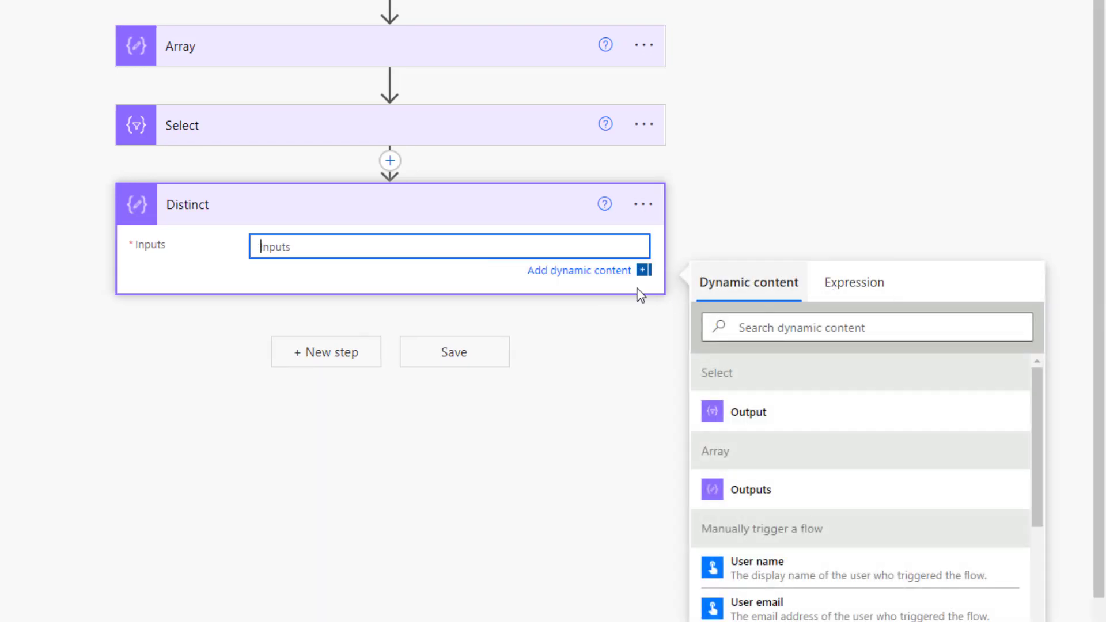
click(743, 327)
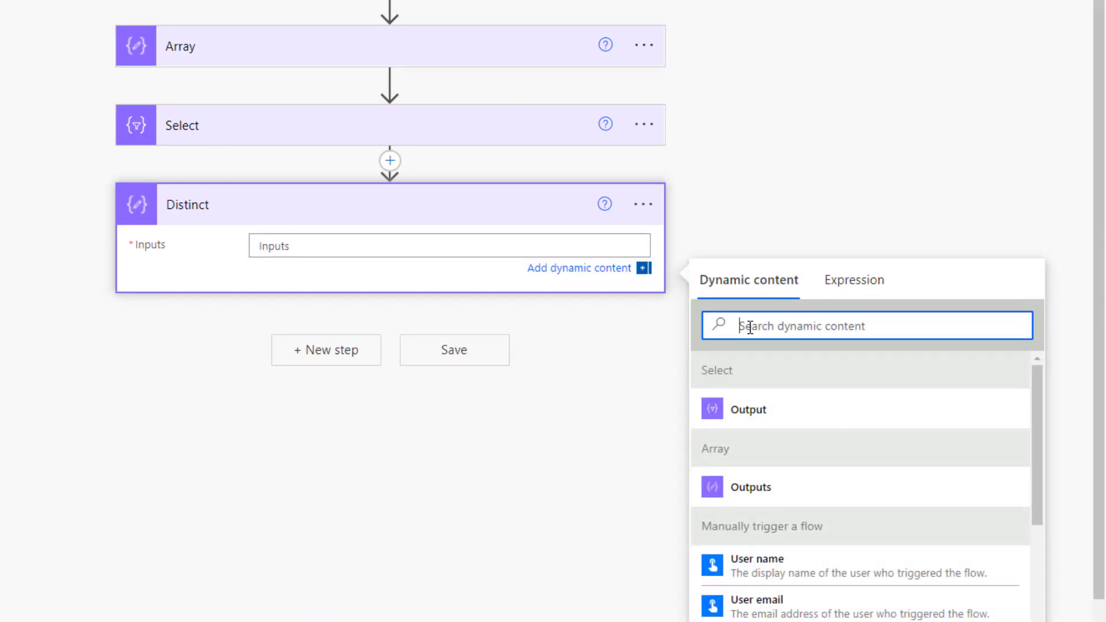
text(un)
key(BackSpace)
key(BackSpace)
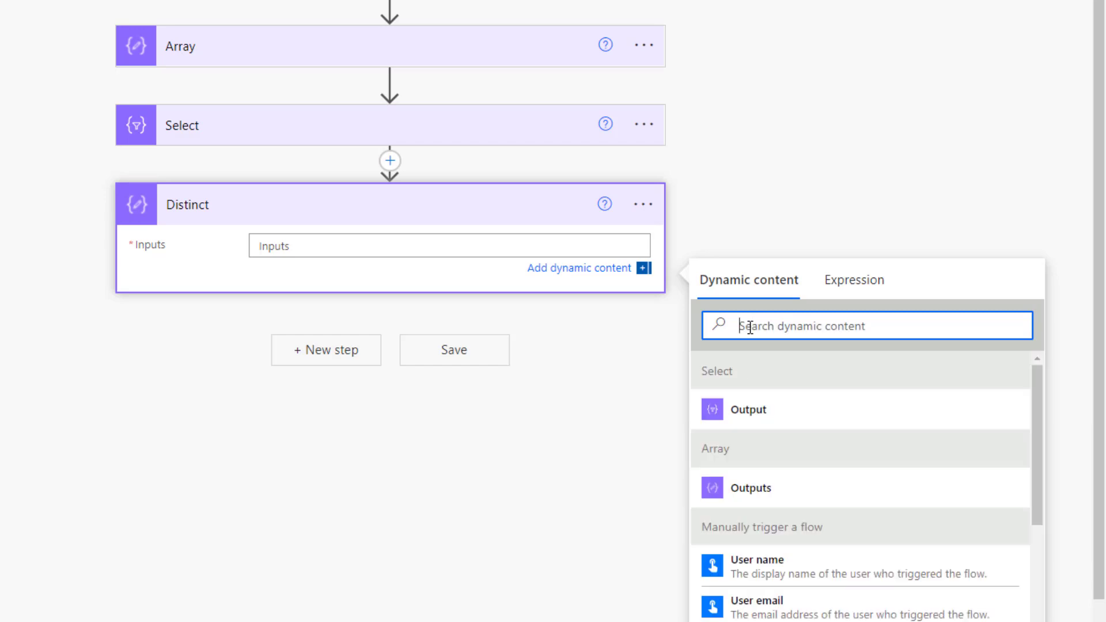
click(827, 292)
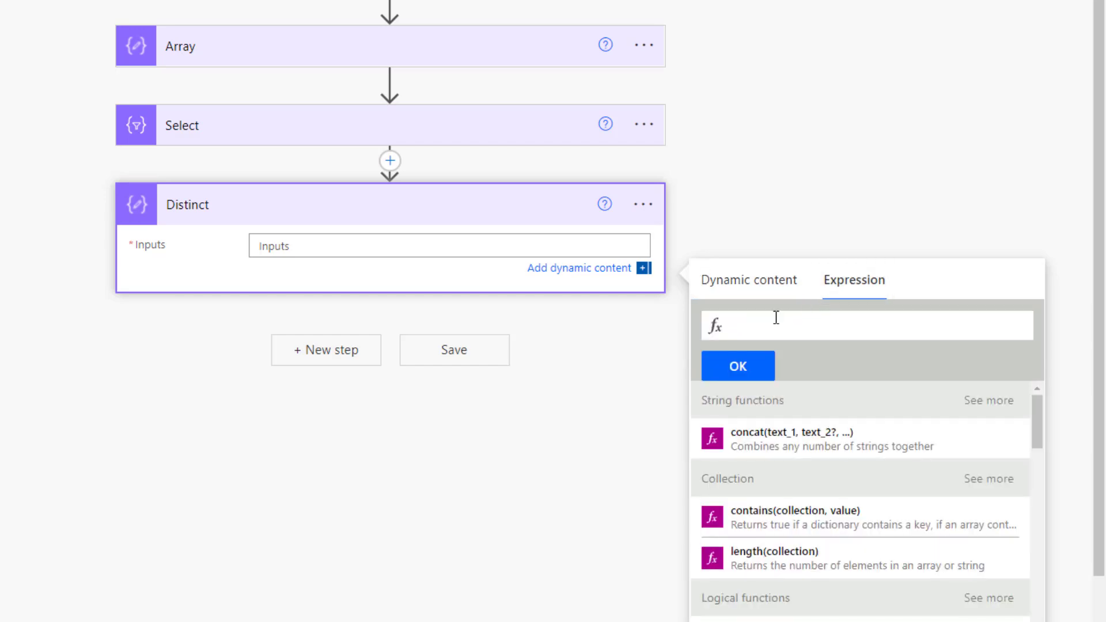
text(union())
key(BackSpace)
key(BackSpace)
text(()
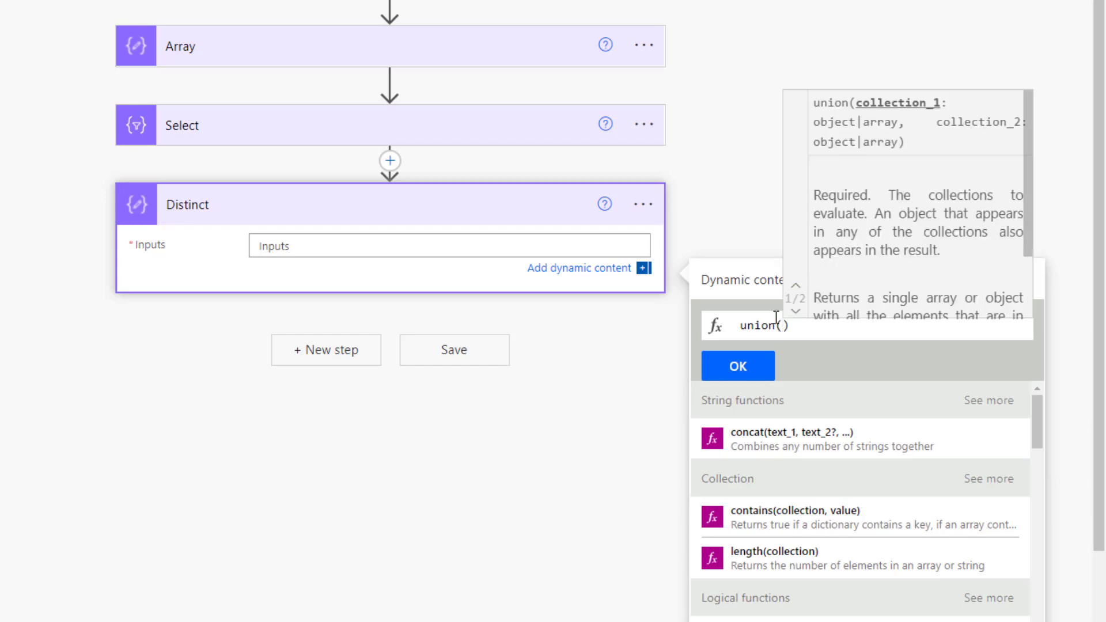
click(770, 291)
click(754, 442)
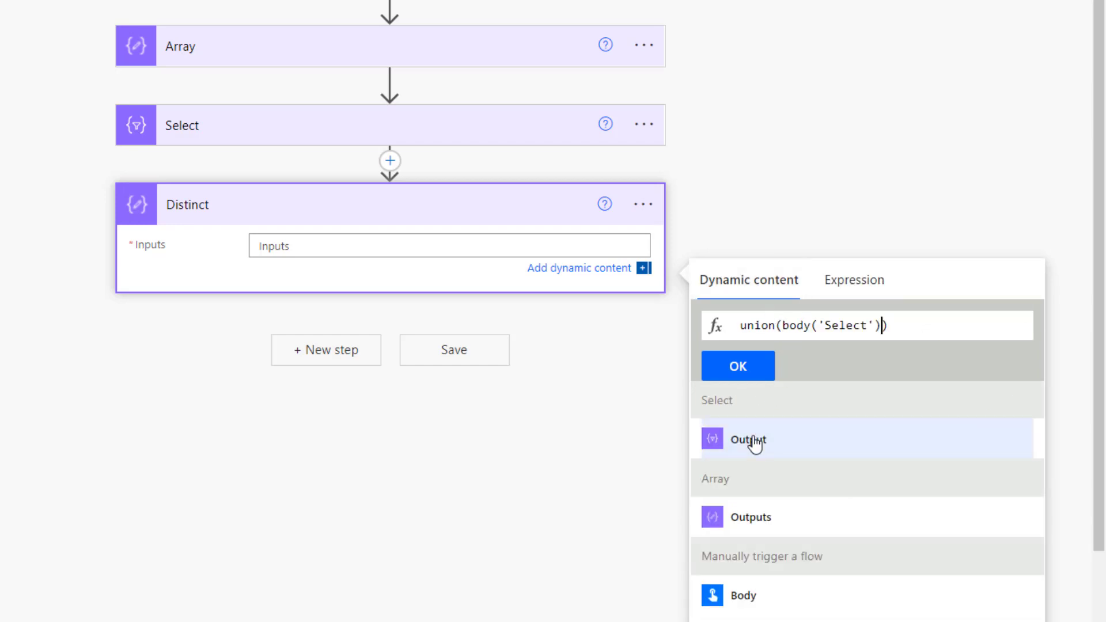
text(,)
click(753, 442)
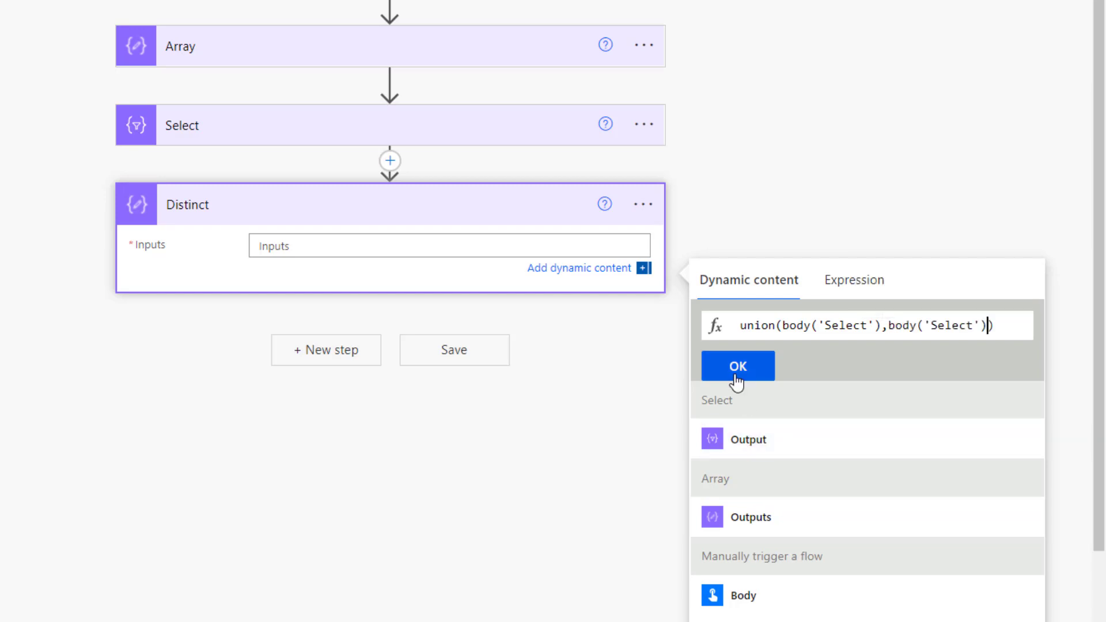
click(736, 373)
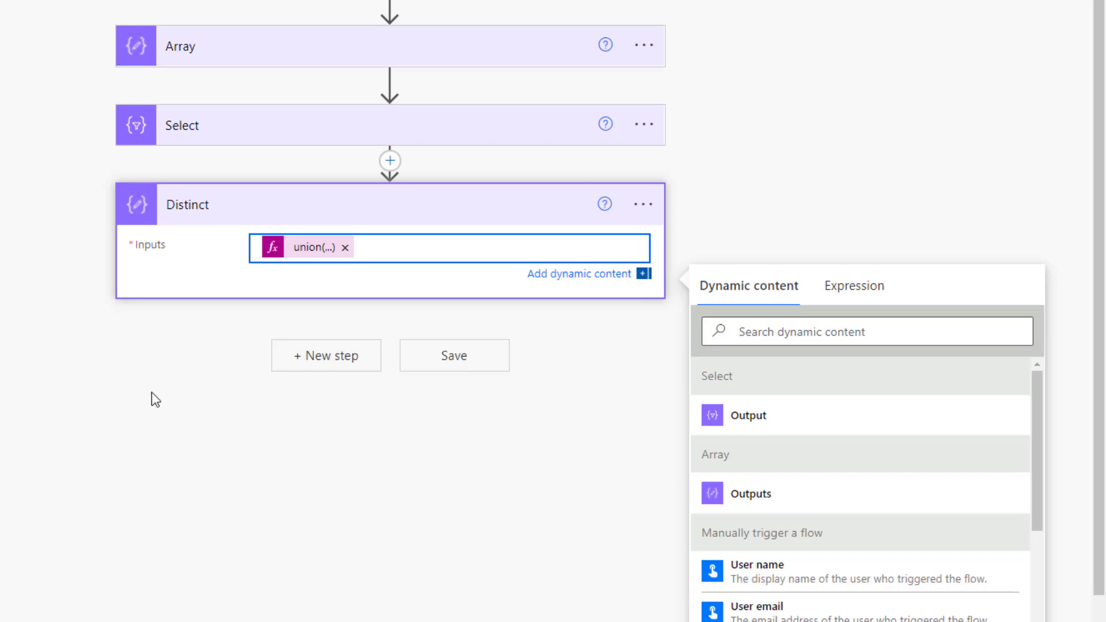
- Add a Compose action after Distinct and rename it PrepareArray
click(300, 364)
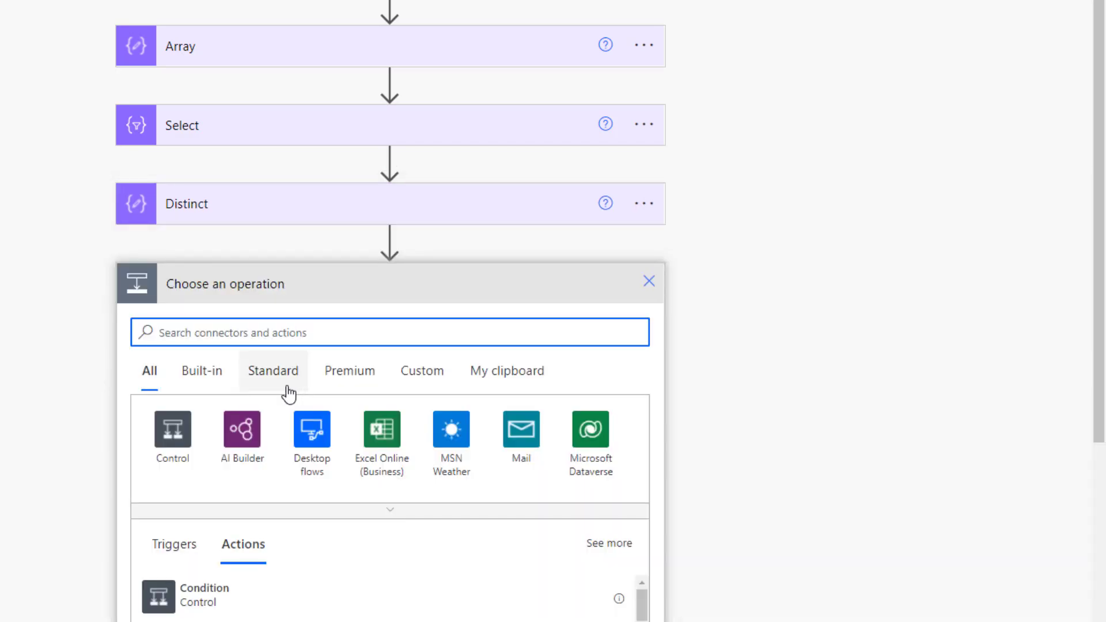
text(compose)
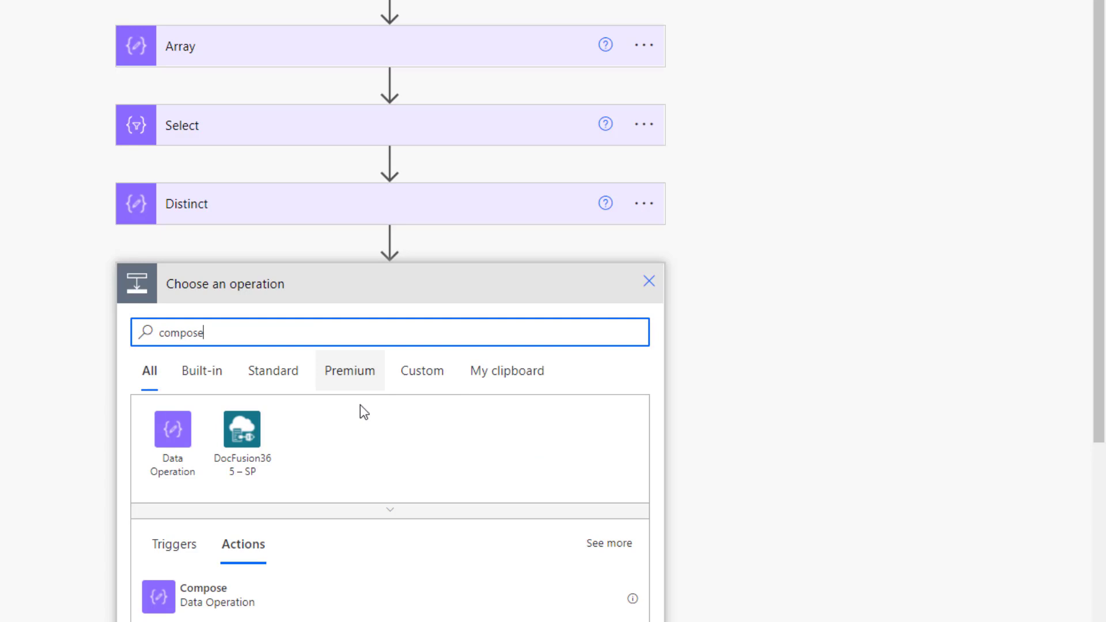
click(203, 593)
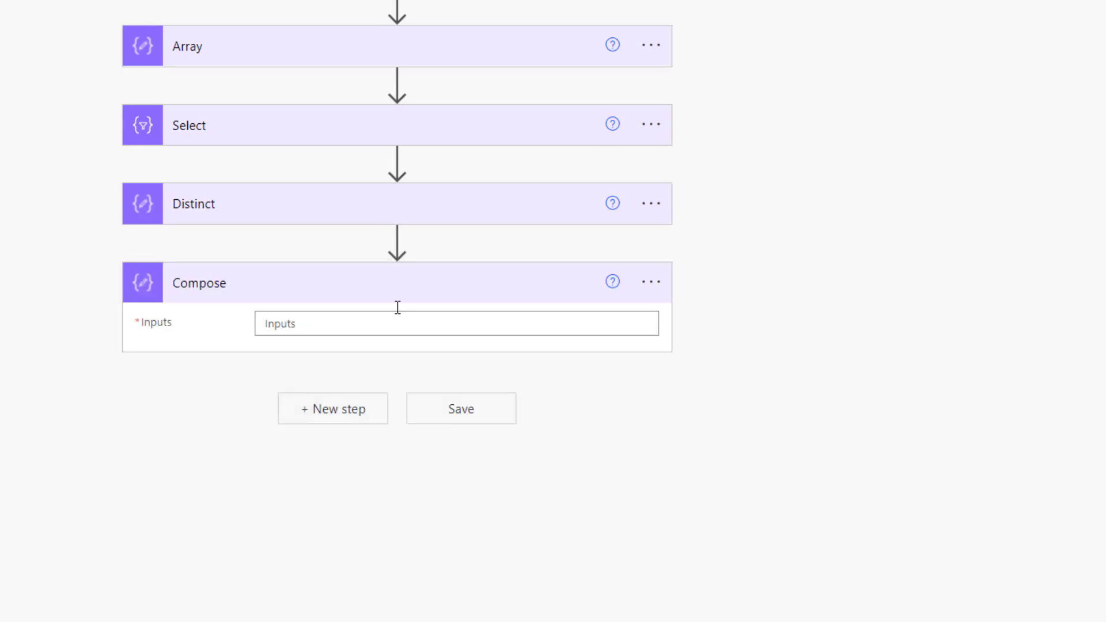
click(645, 288)
click(732, 344)
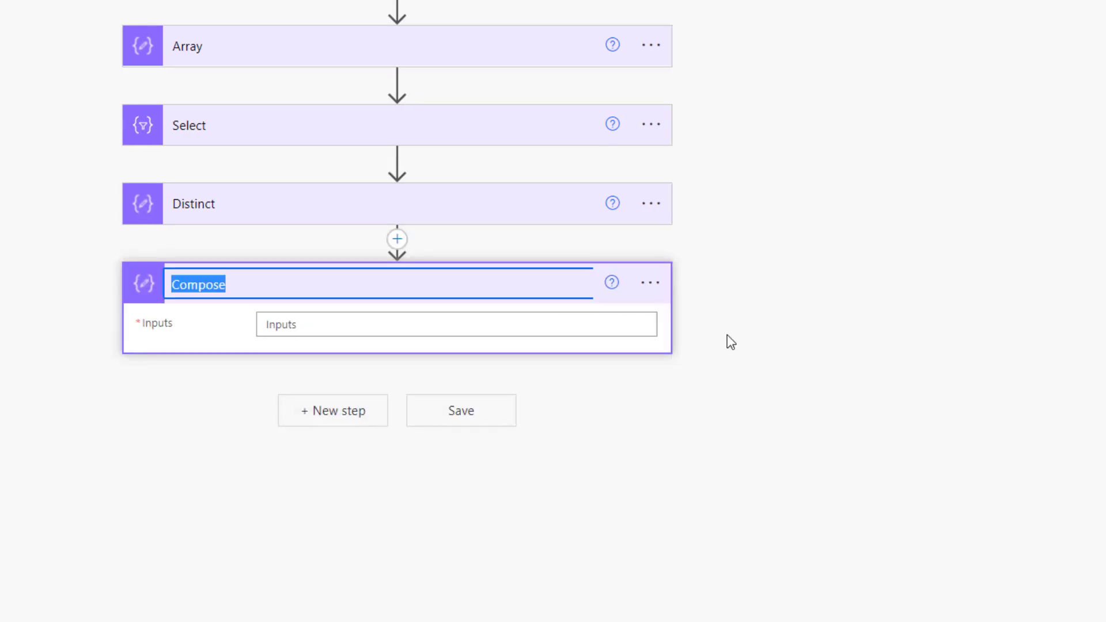
text(Prepa)
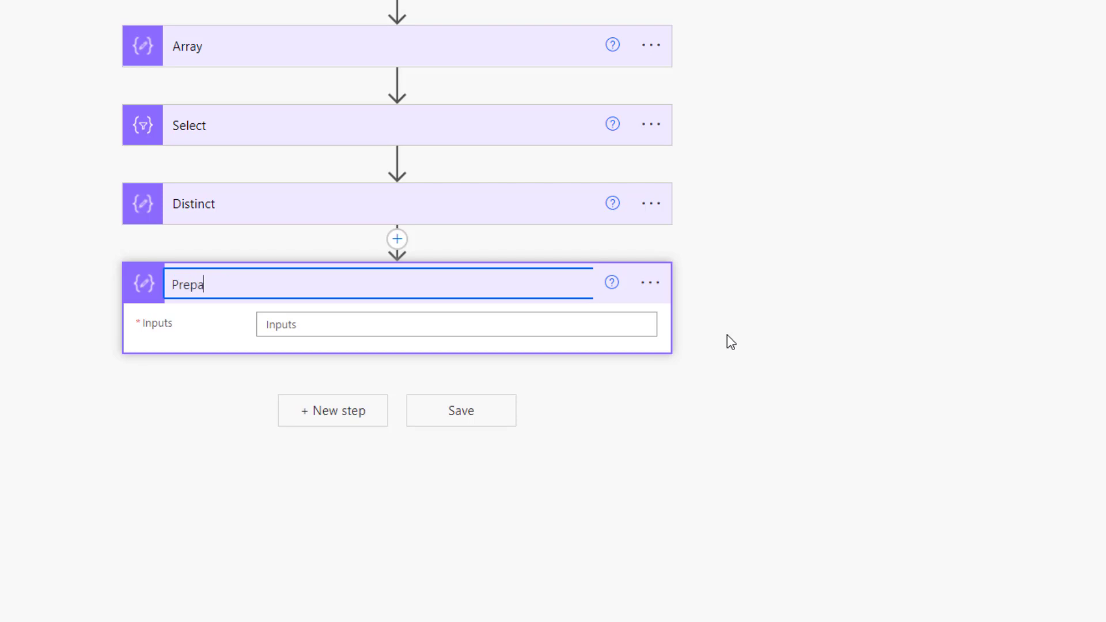
text(reArray)
- Give PrepareArray a JSON input wrapping the Array step's Outputs under "Root" and "Array"
click(357, 333)
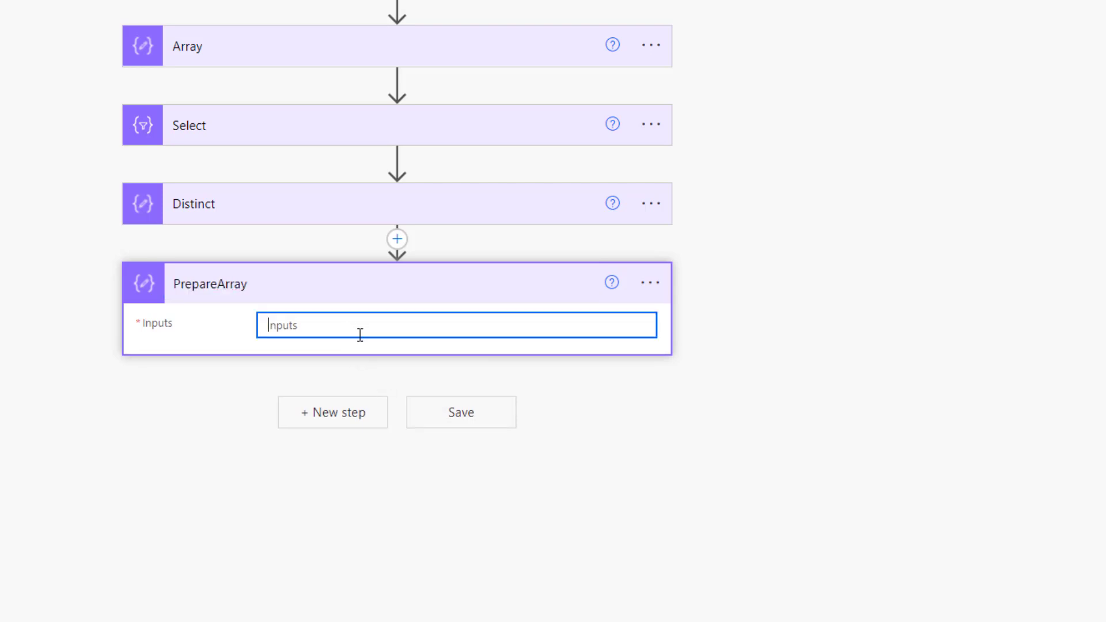
text({)
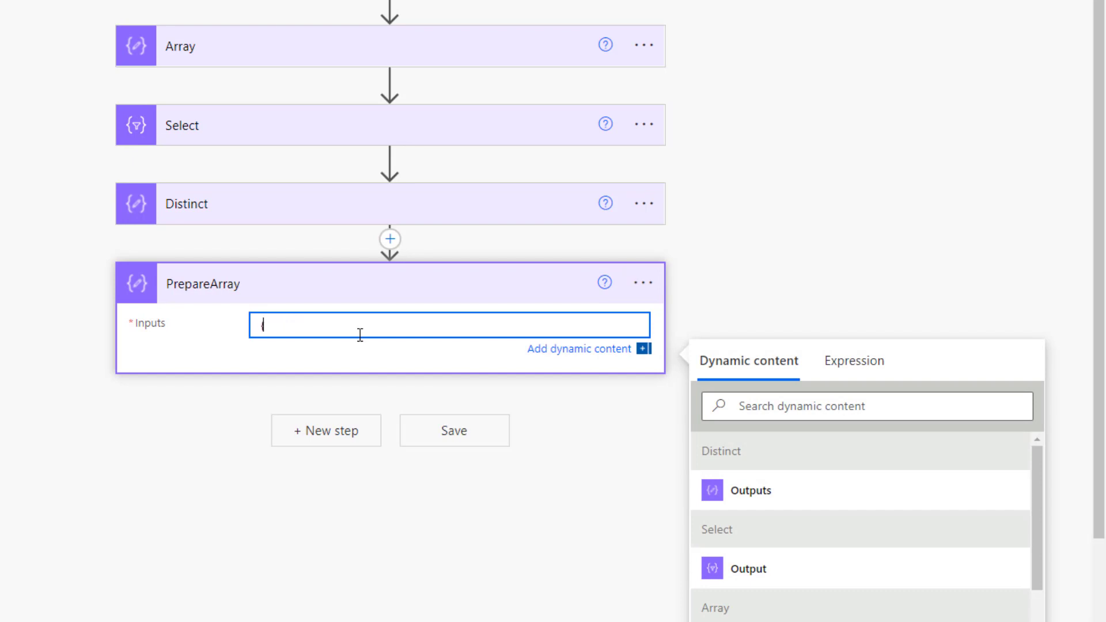
key(Return)
key(Return)
text(})
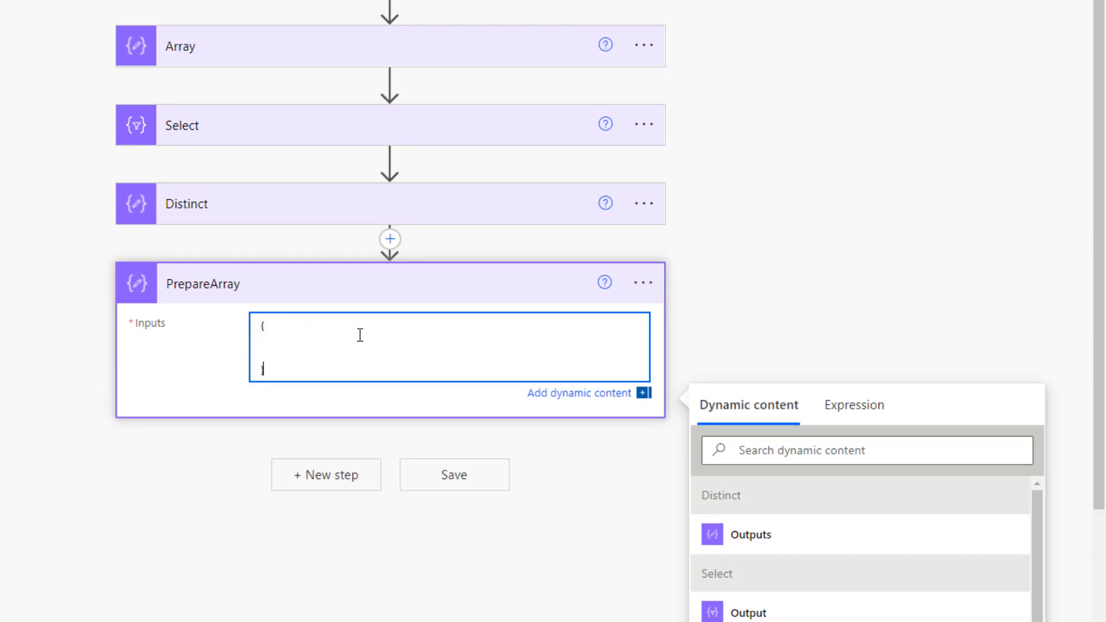
text("Root": { "Array": })
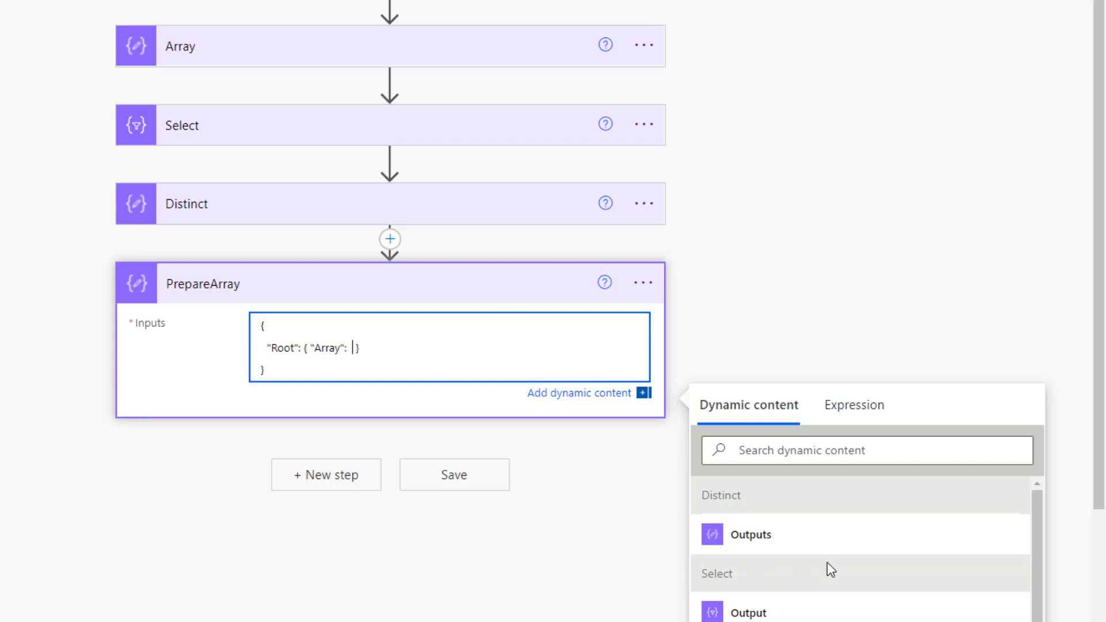
scroll(829, 571, down, 3)
click(801, 551)
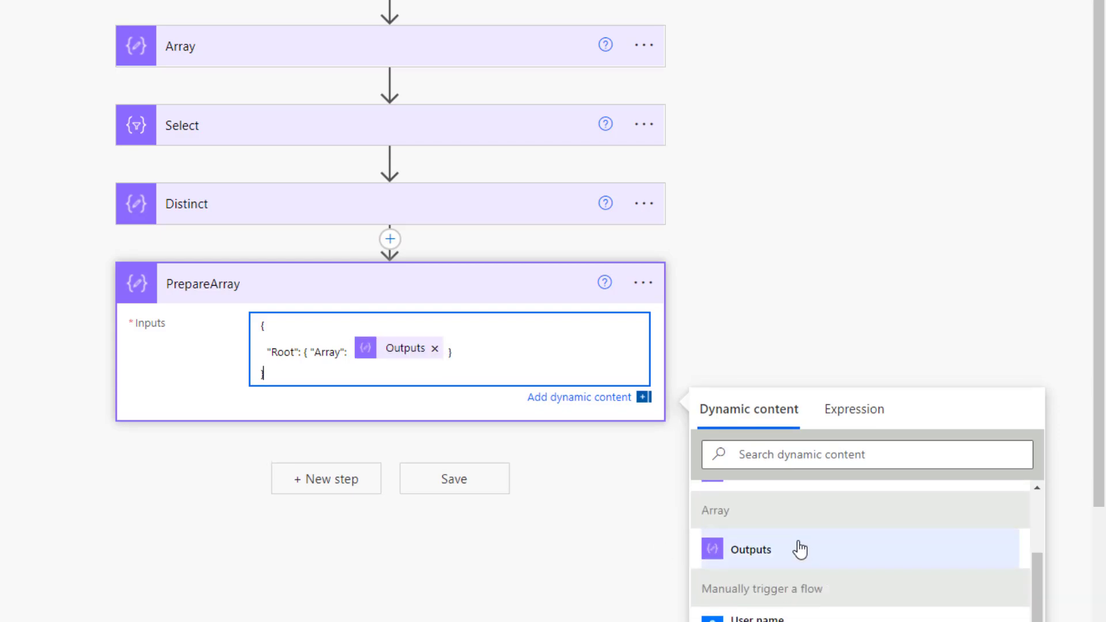
- Add a Compose action after PrepareArray and rename it XML
click(331, 474)
text(compose)
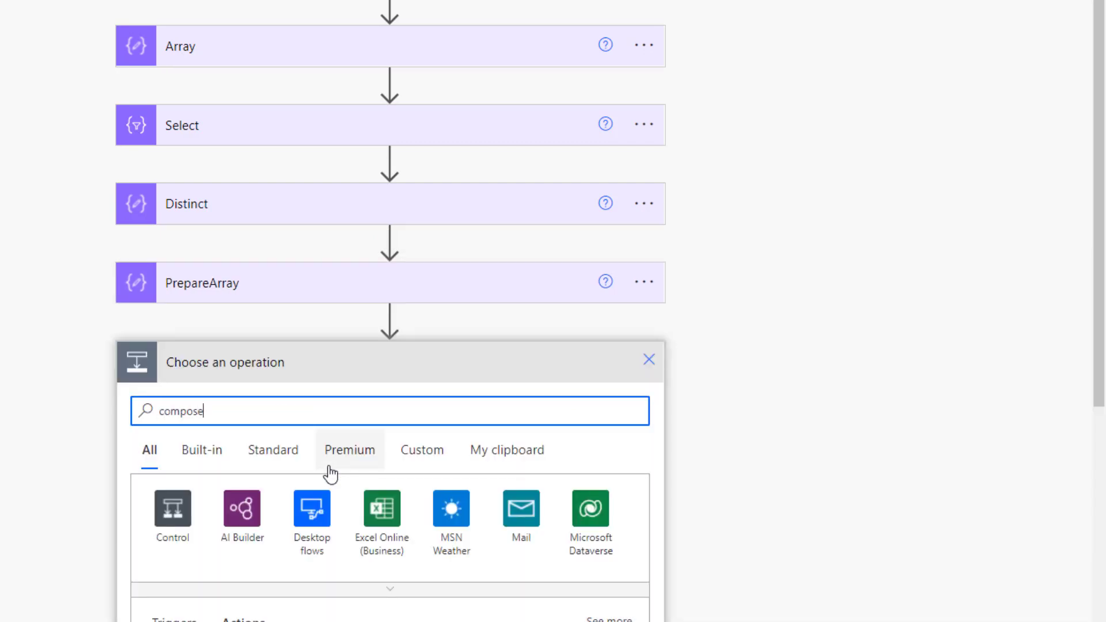
scroll(99, 446, down, 5)
click(167, 410)
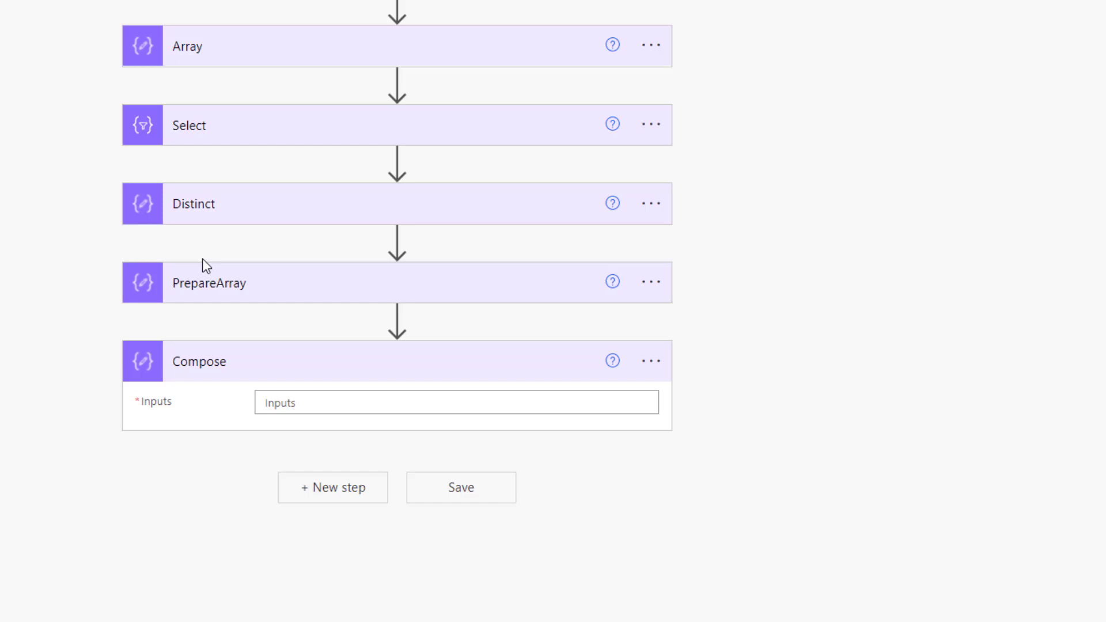
click(651, 362)
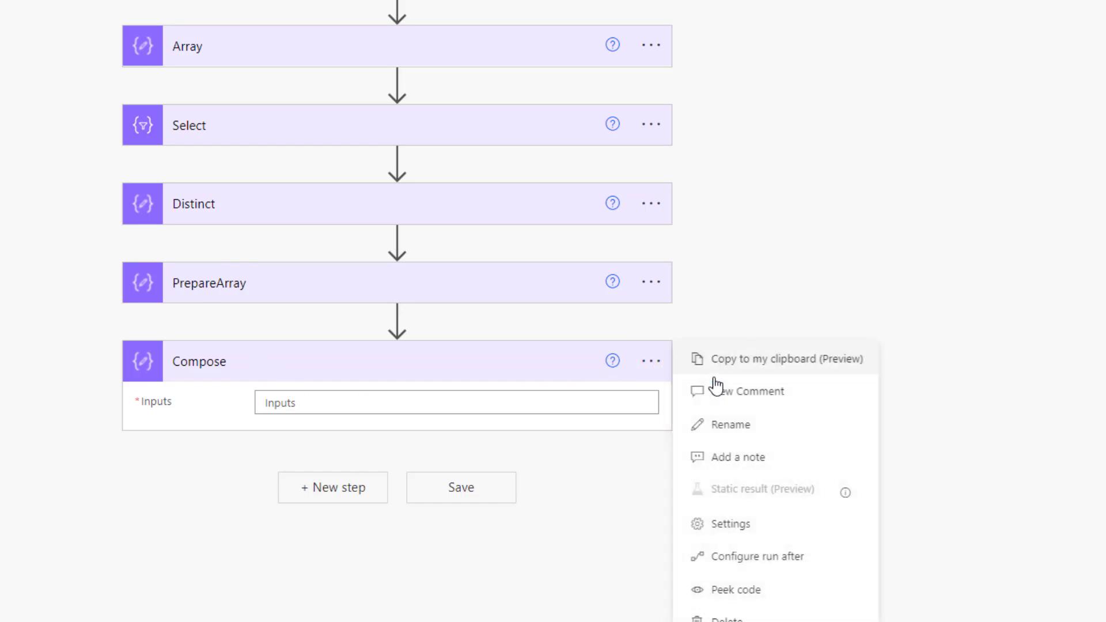
click(717, 423)
text(XML)
key(Return)
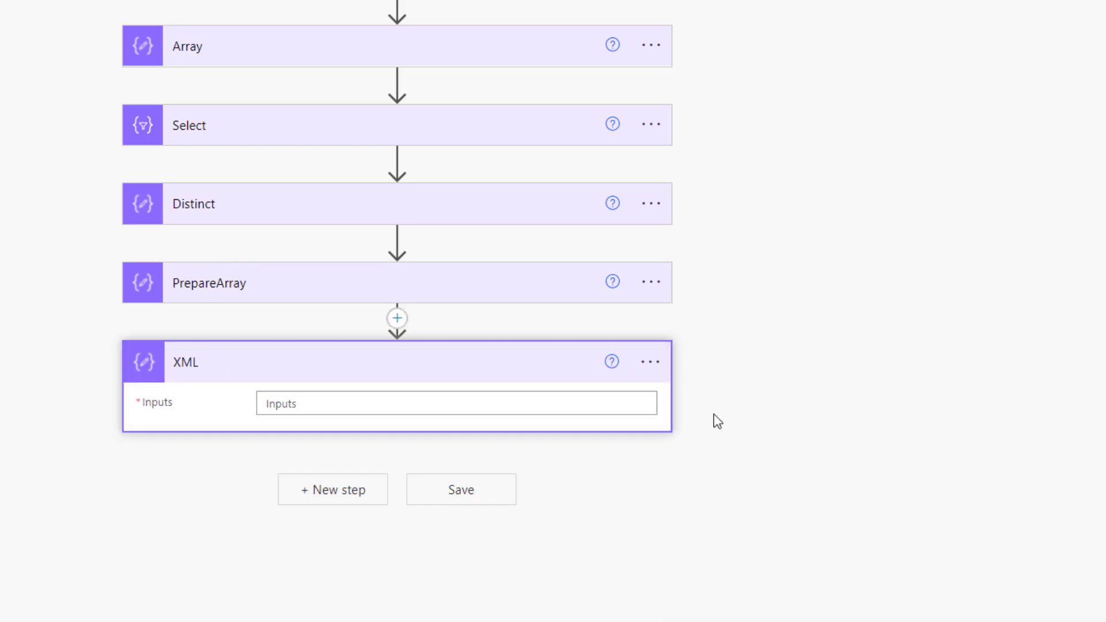
- Set the XML step's input to an xml() expression wrapping PrepareArray's Outputs
click(606, 397)
click(829, 442)
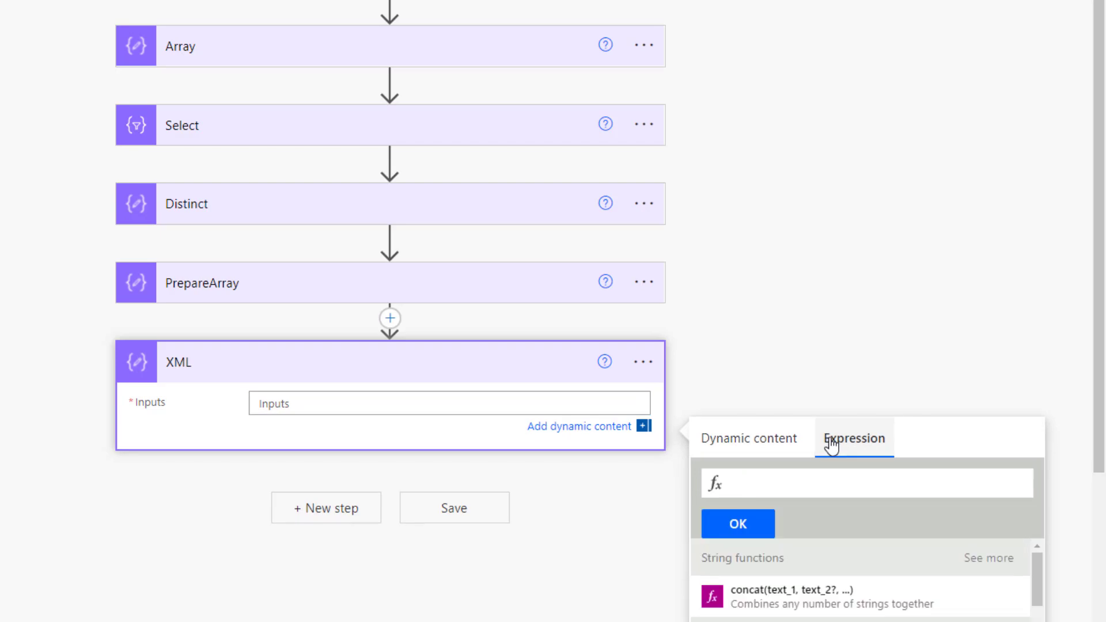
text(xml()
click(743, 443)
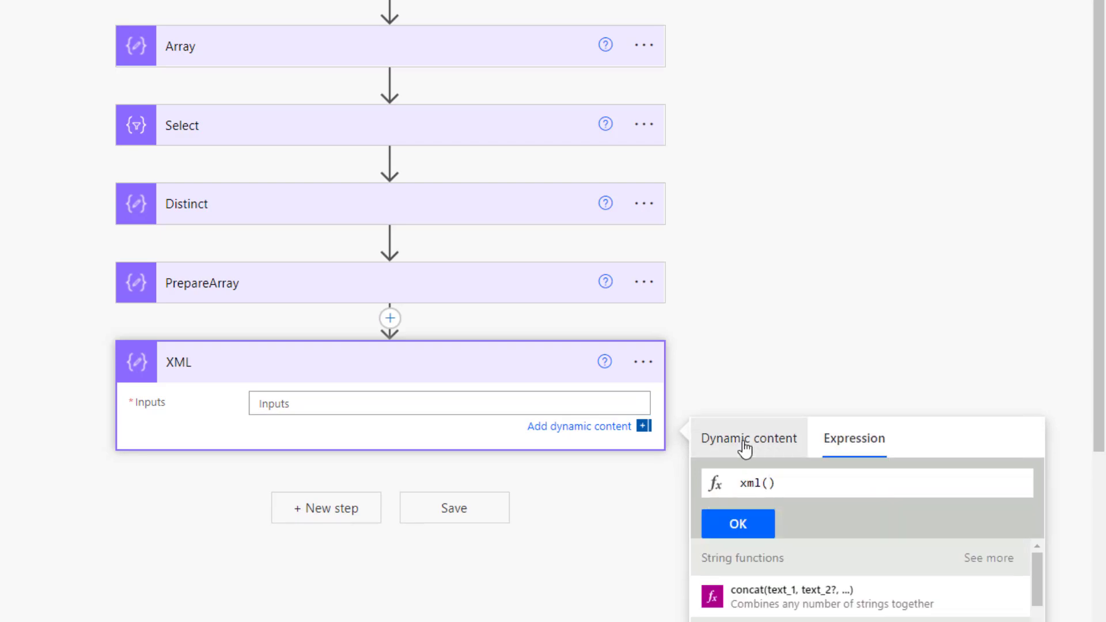
click(790, 597)
click(761, 531)
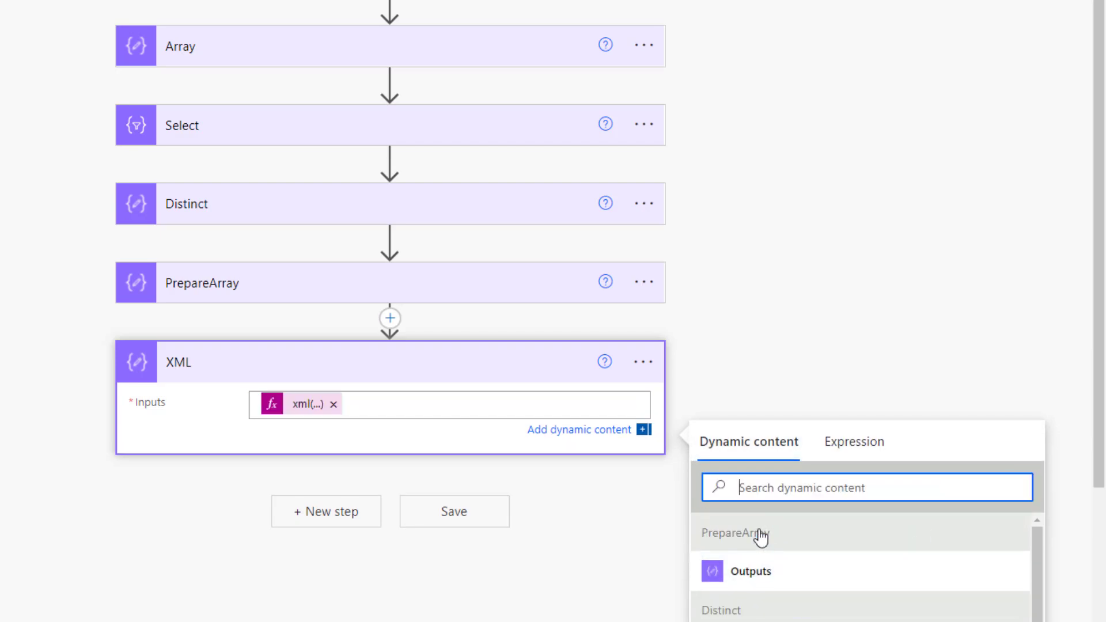
- Save the flow and run a manual test of it
click(460, 519)
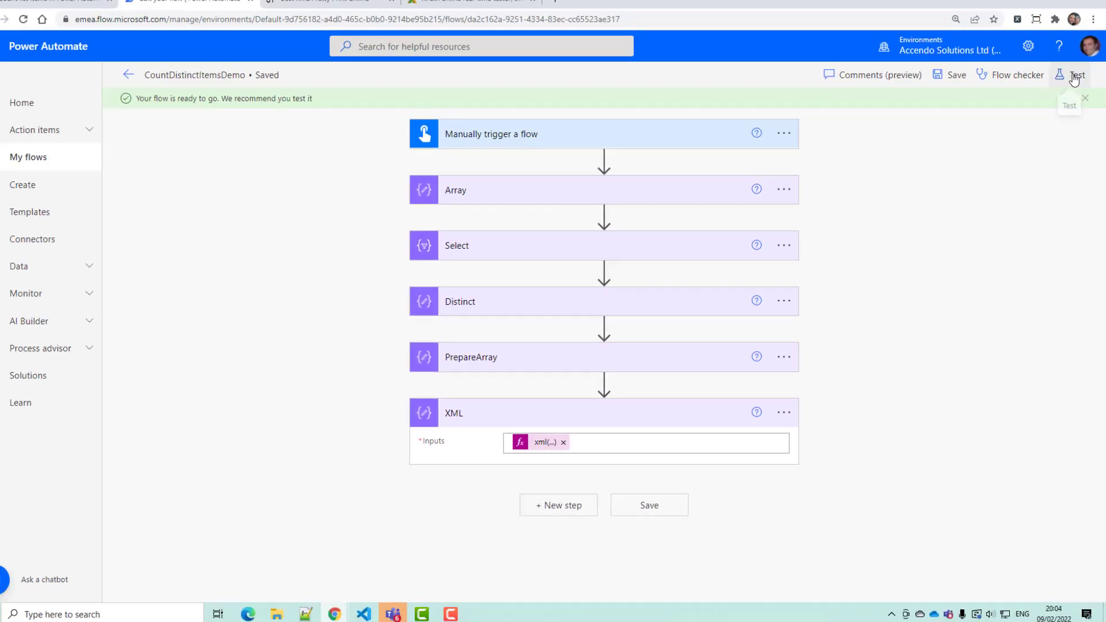
click(1058, 74)
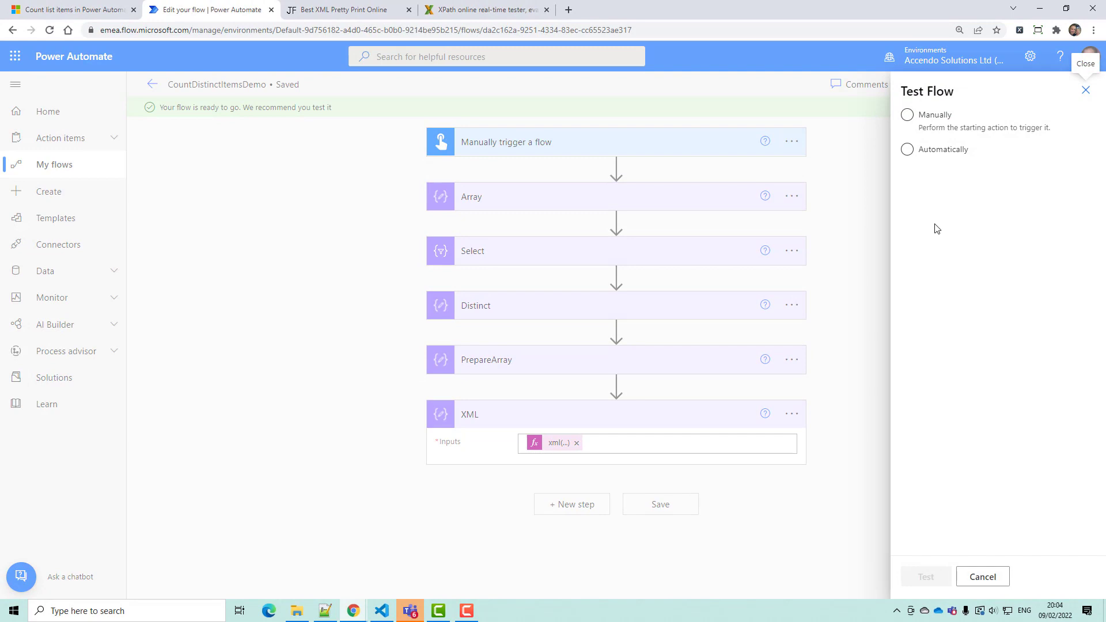
click(922, 576)
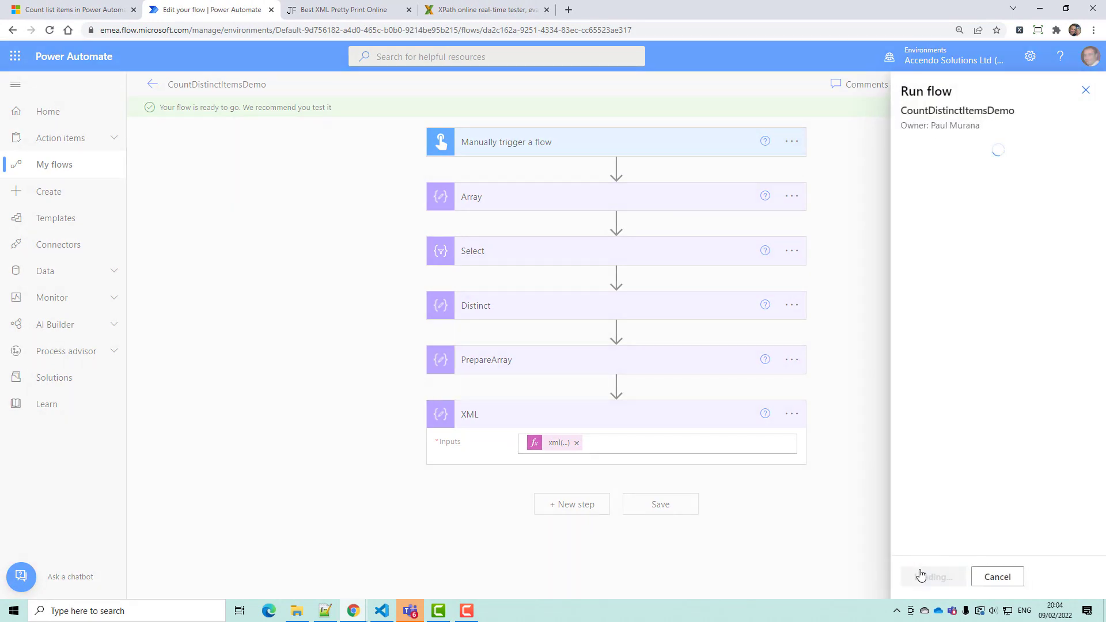
click(920, 576)
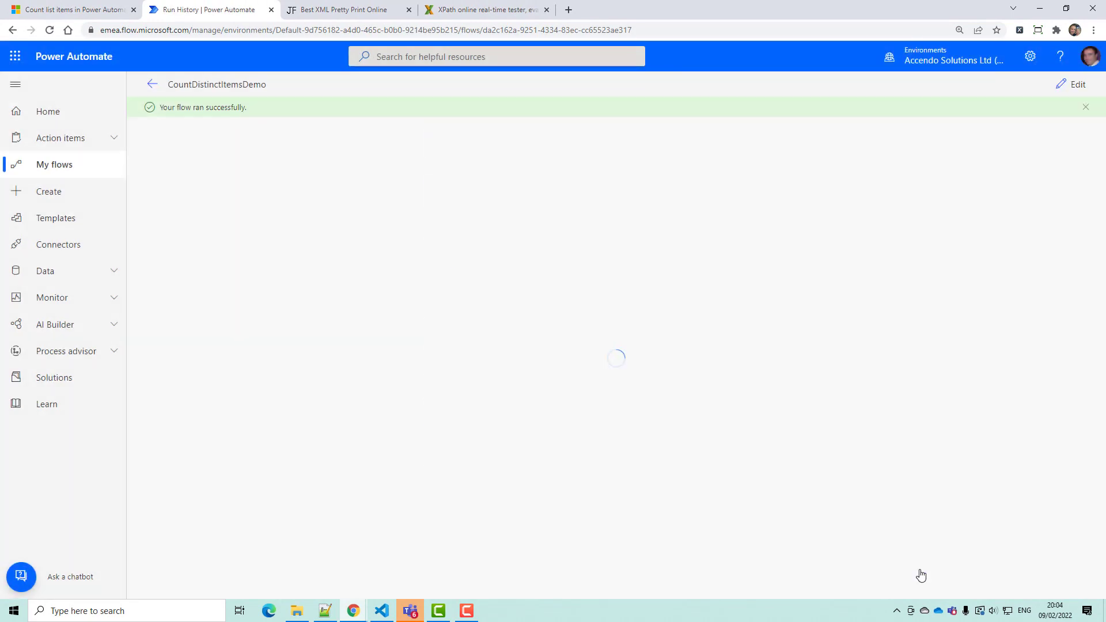
- Review the run's XML, Select and Distinct step inputs and outputs, then collapse them
click(651, 438)
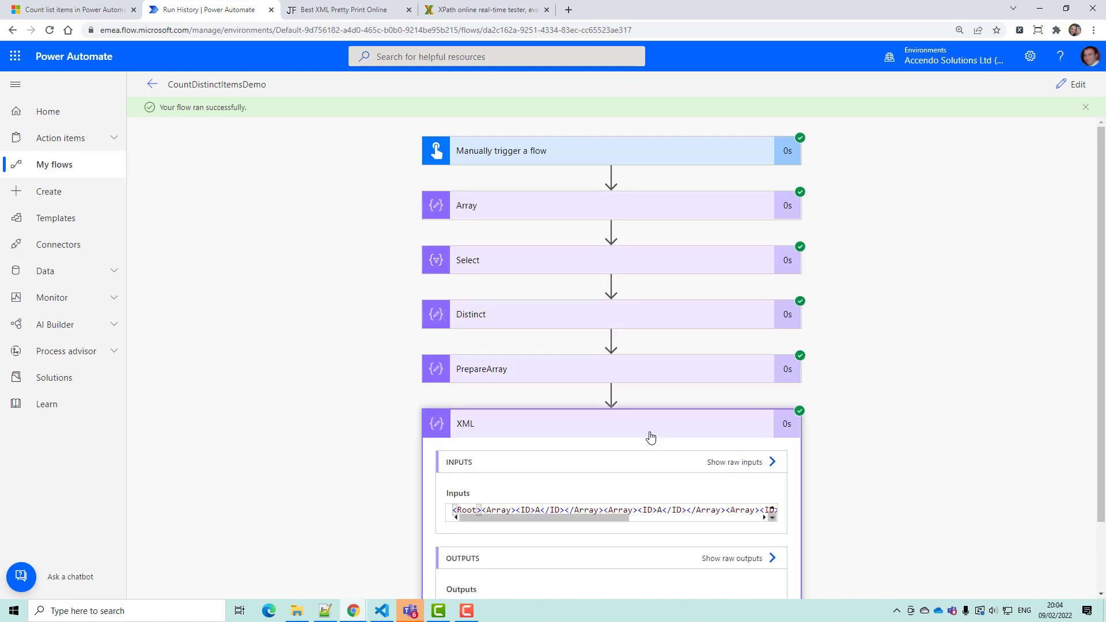
scroll(649, 438, down, 2)
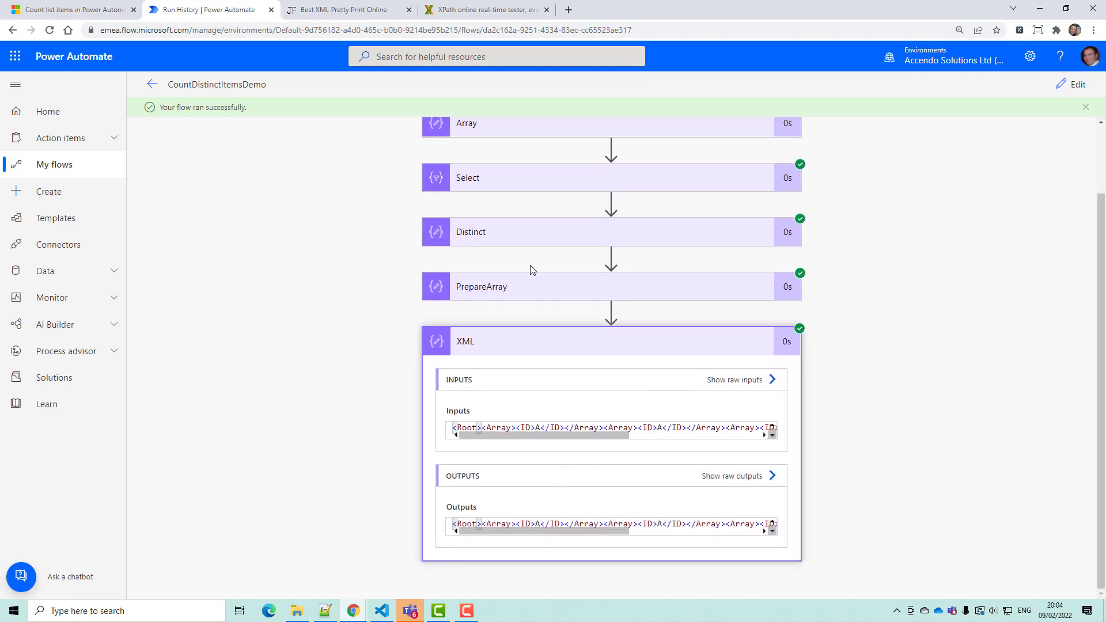
scroll(528, 268, up, 2)
click(527, 263)
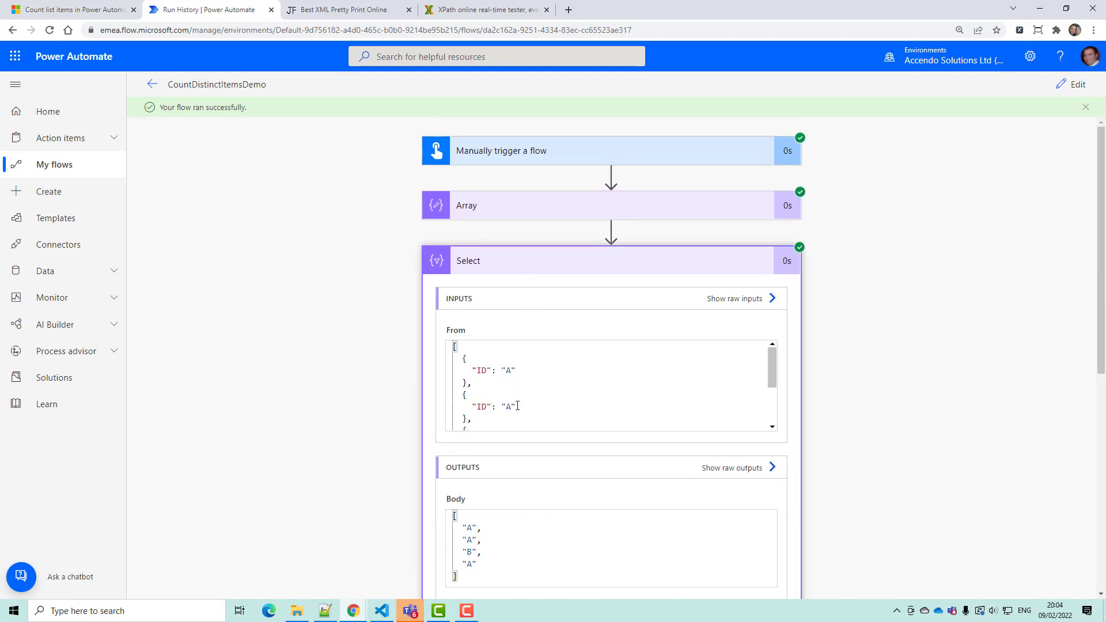
scroll(473, 448, down, 2)
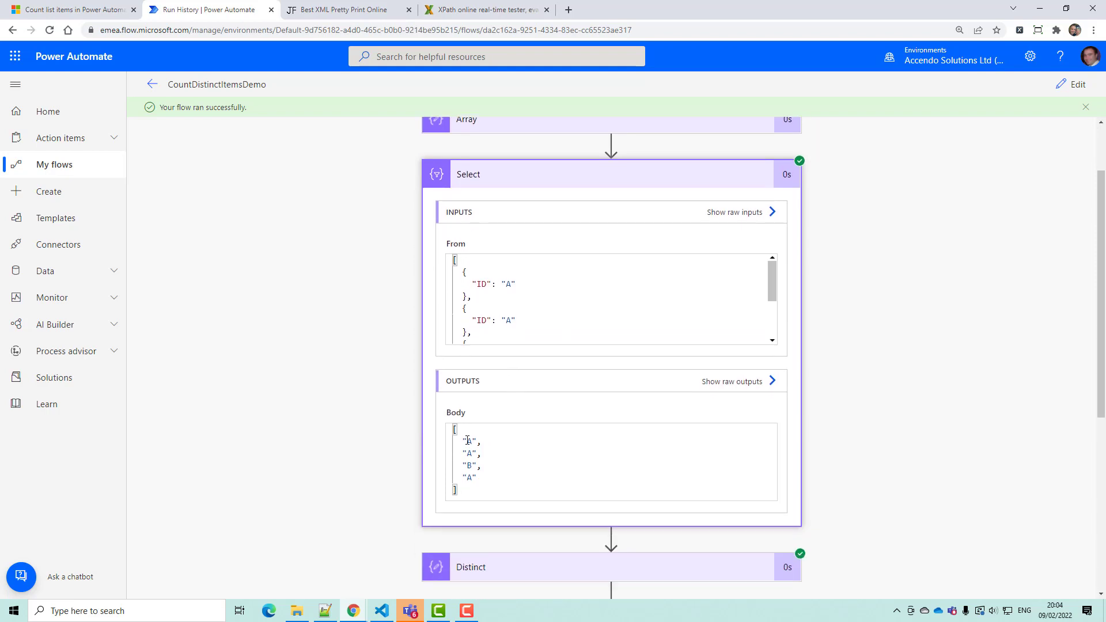
mouse_move(468, 441)
mouse_down()
mouse_move(496, 474)
mouse_move(462, 466)
mouse_move(457, 441)
mouse_up()
click(469, 453)
click(506, 180)
click(508, 231)
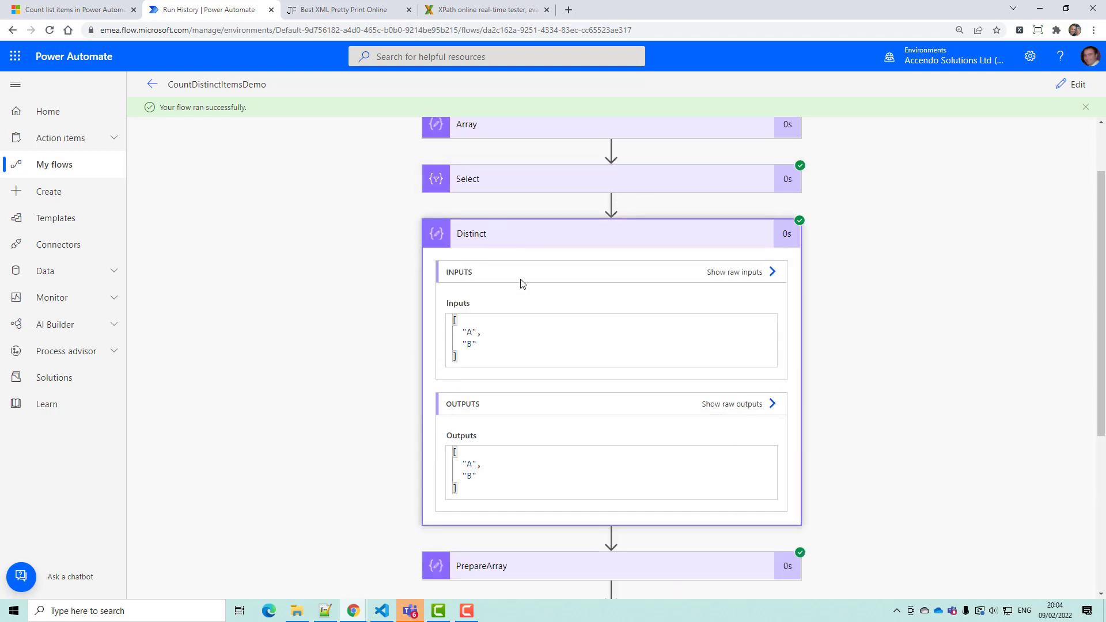
click(522, 234)
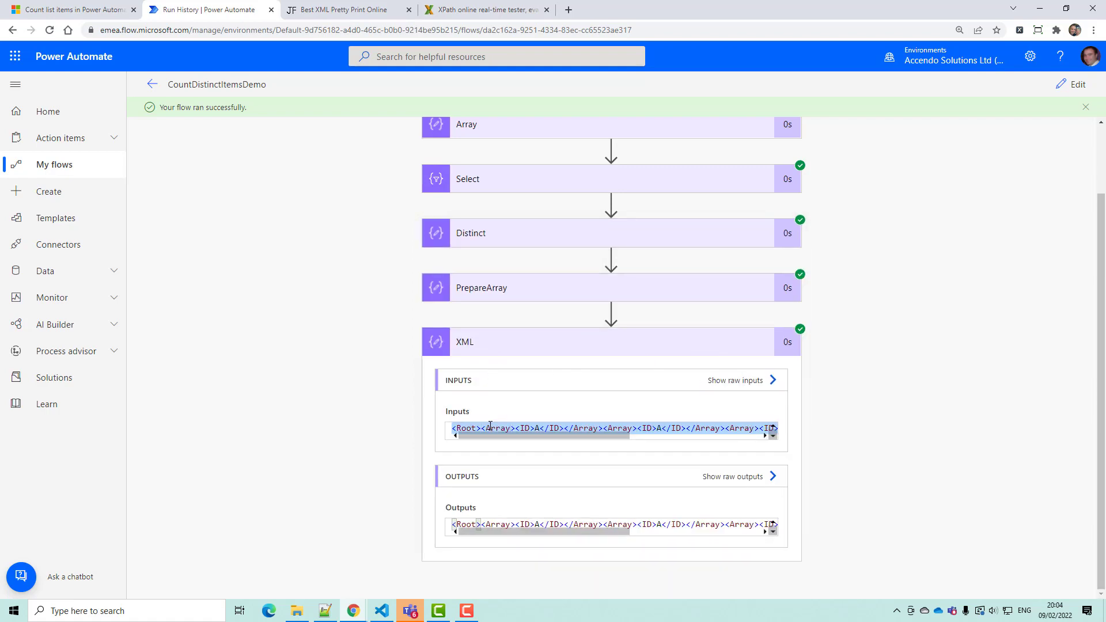
click(504, 348)
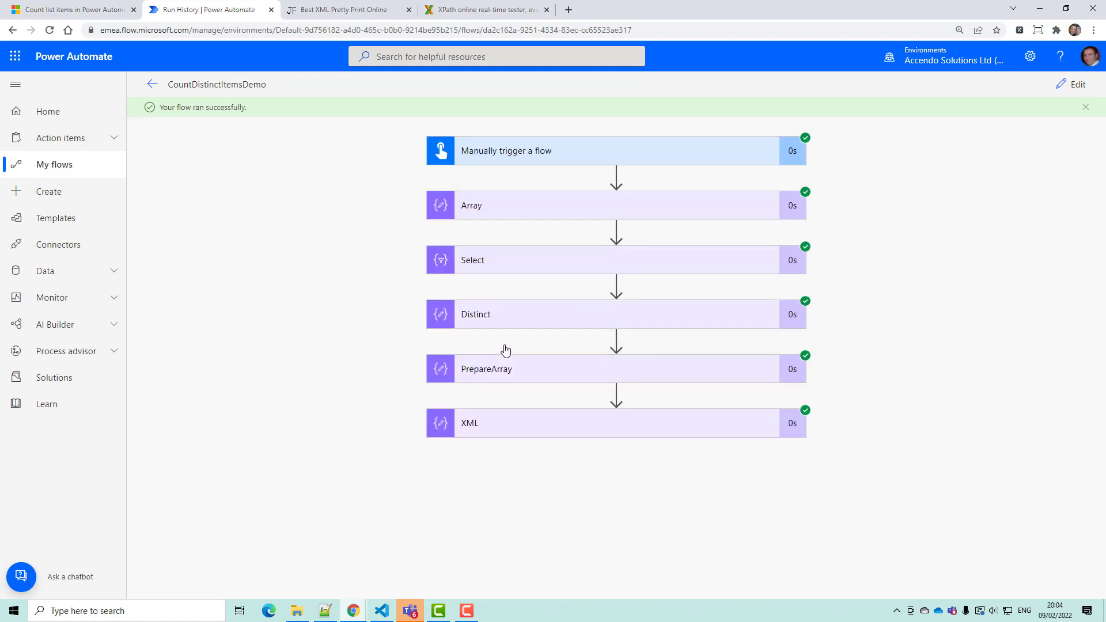
- Pretty-print the run's XML into a 14-line Root/Array/ID tree and select the result
click(323, 12)
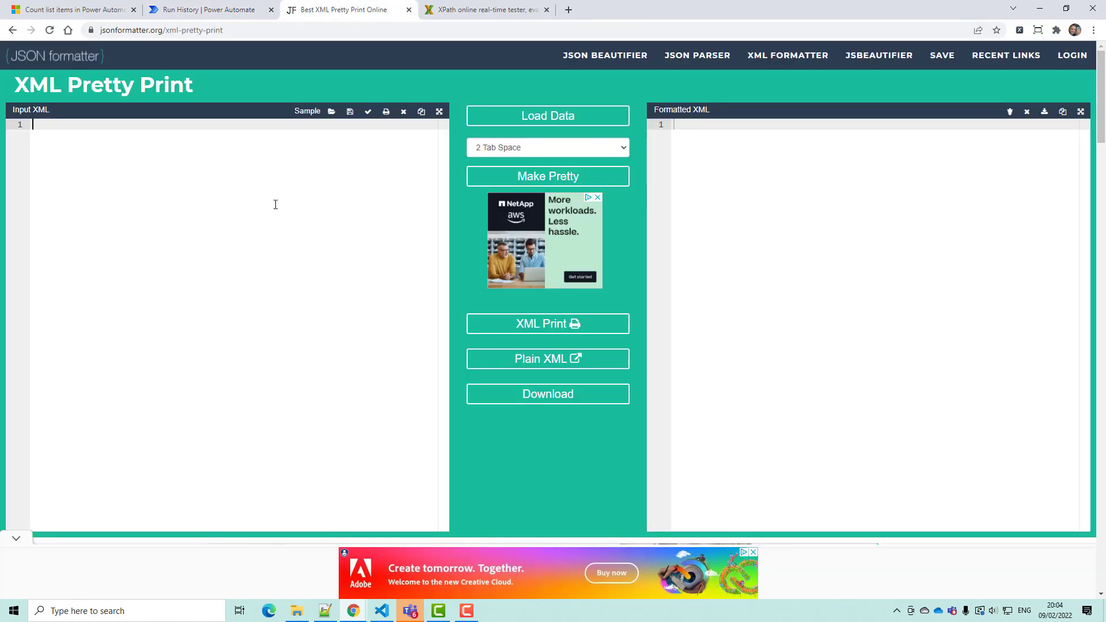
text(<Root><Array><ID>A</ID></Array><Array><ID>A</ID></Array><Array><ID>B</ID></Array><Array><ID>A</ID></Array></Root>)
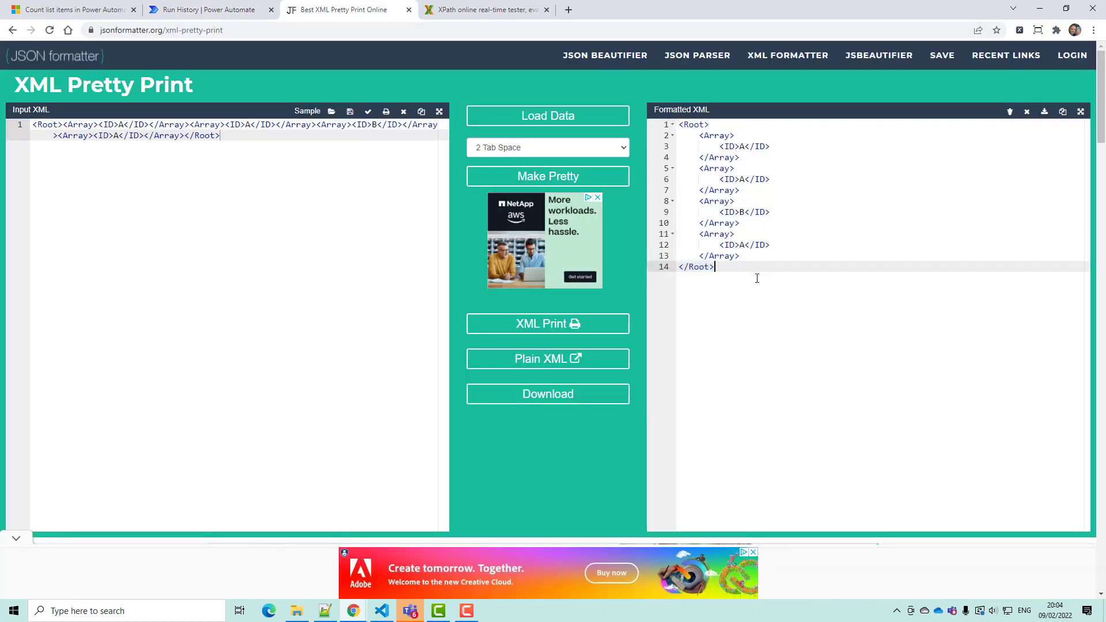
drag(751, 272, 641, 124)
key(ctrl+c)
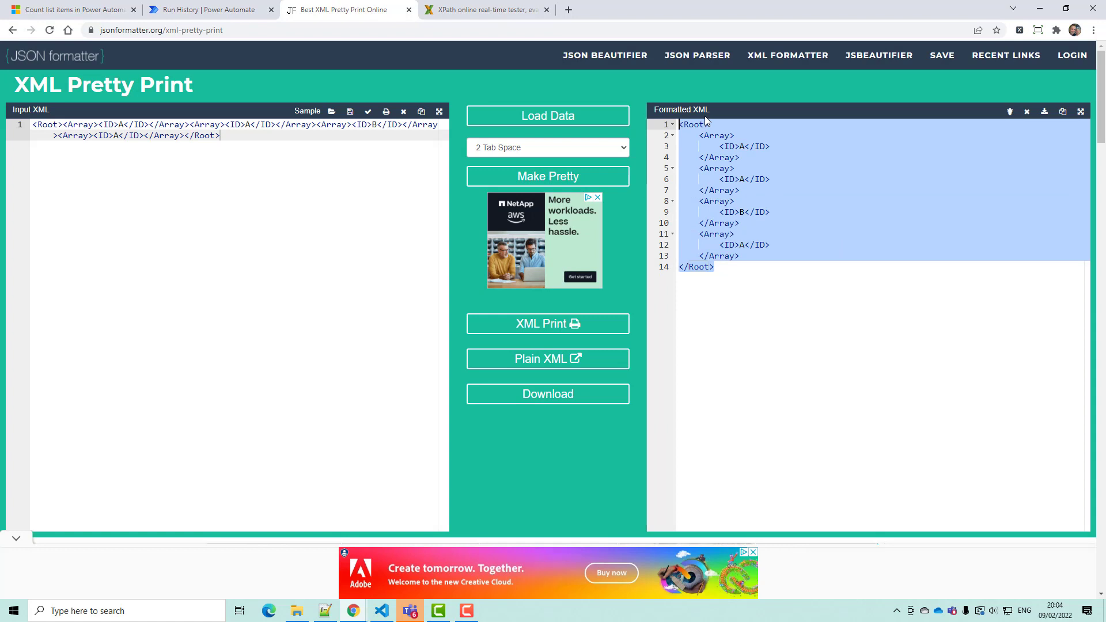
click(770, 294)
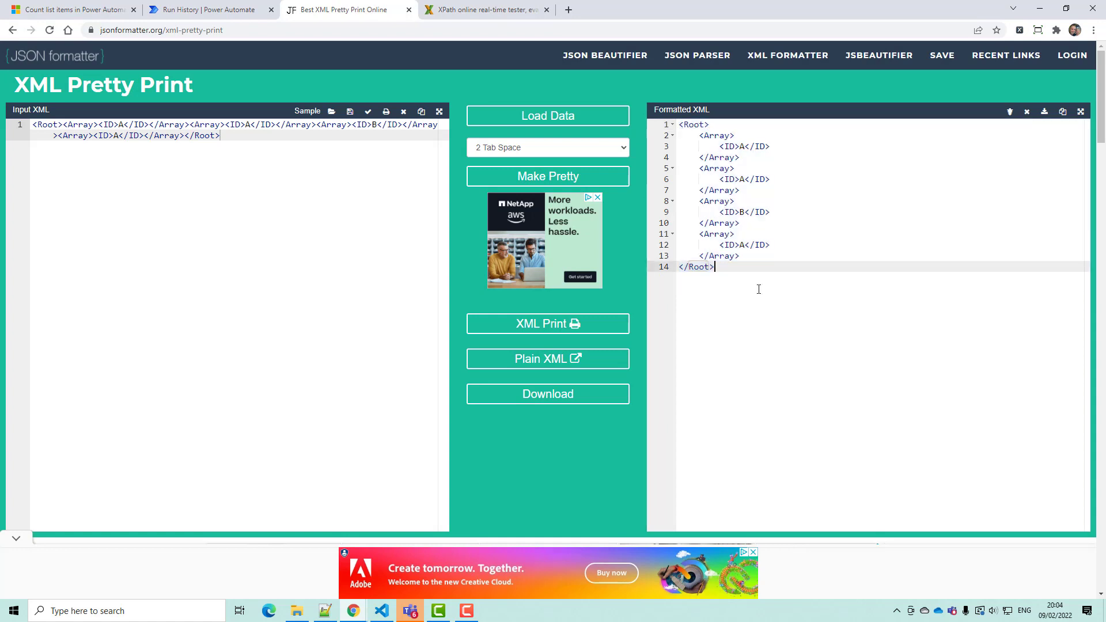
click(476, 16)
- Clear the old XPath query and paste the formatted XML into the XPather editor
key(ctrl+a)
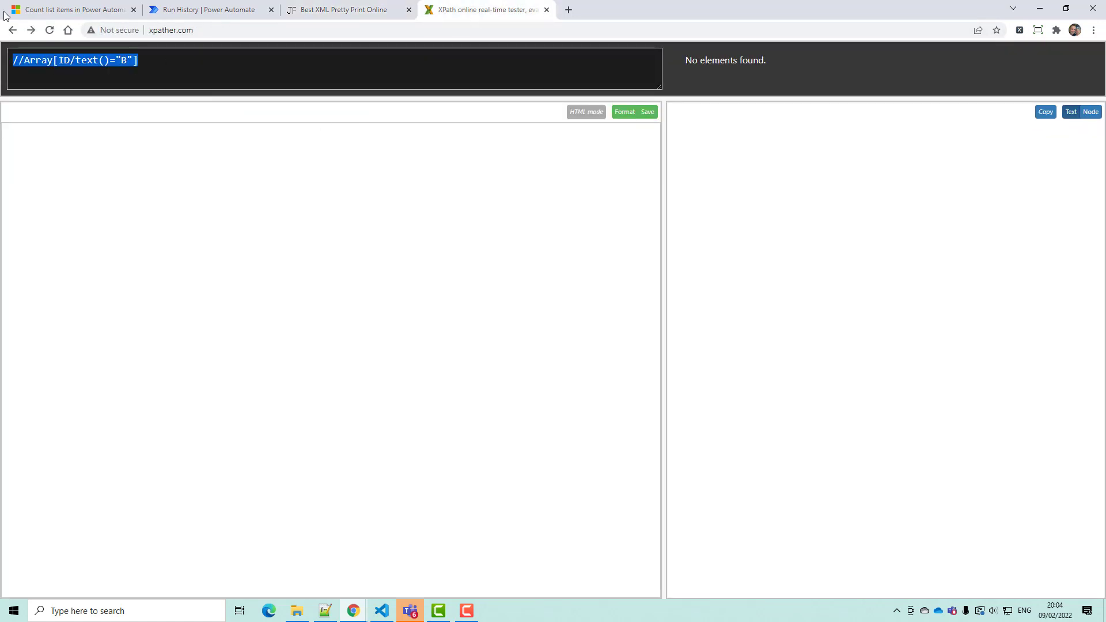
key(BackSpace)
click(127, 135)
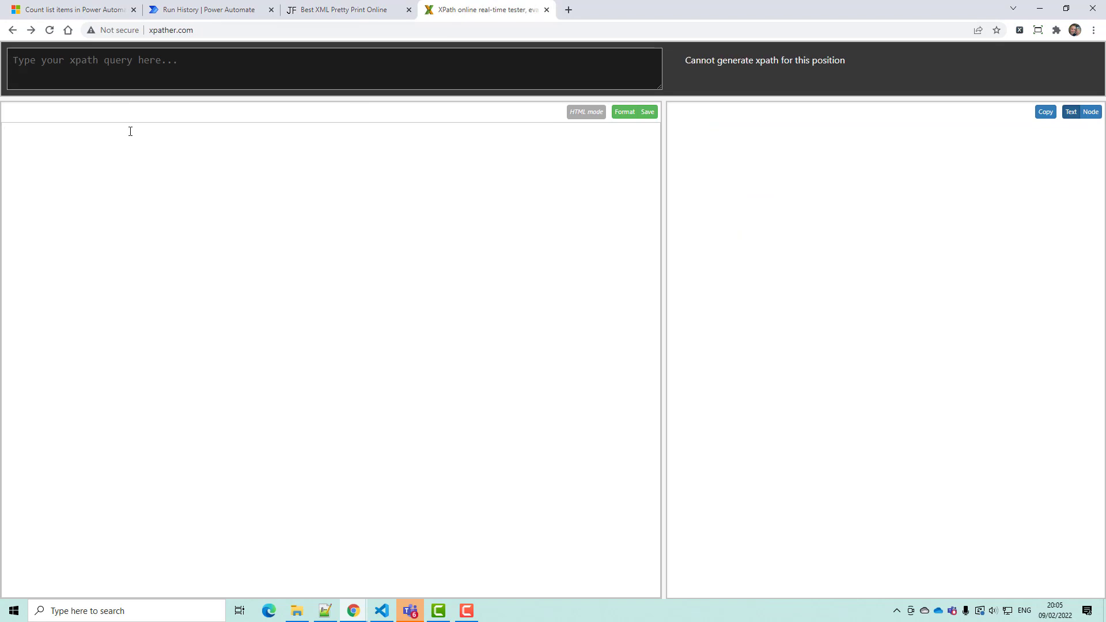
key(ctrl+v)
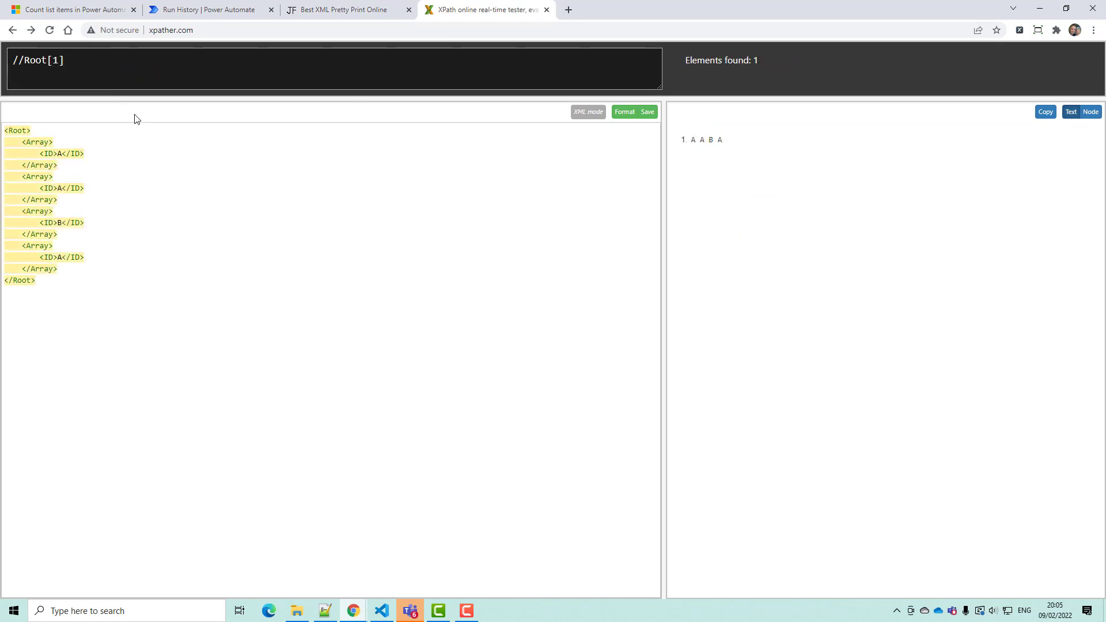
- Query //Array[ID/text() = "A"] to find 3 matching elements, then return to the run
click(71, 60)
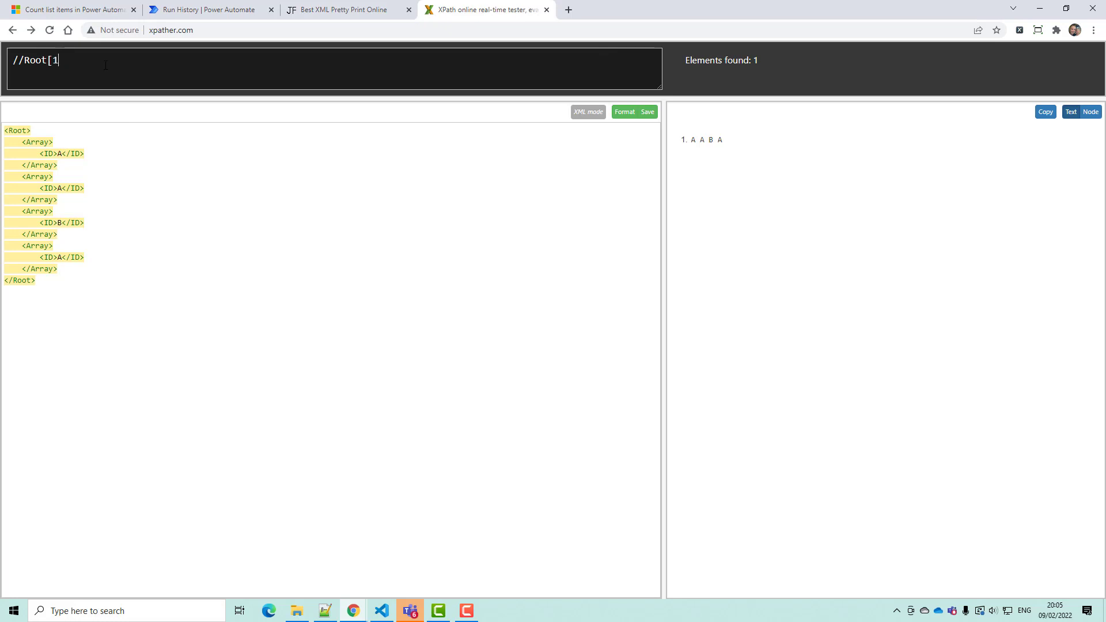
key(BackSpace)
key(BackSpace)
key(BackSpace)
key(BackSpace)
key(BackSpace)
key(BackSpace)
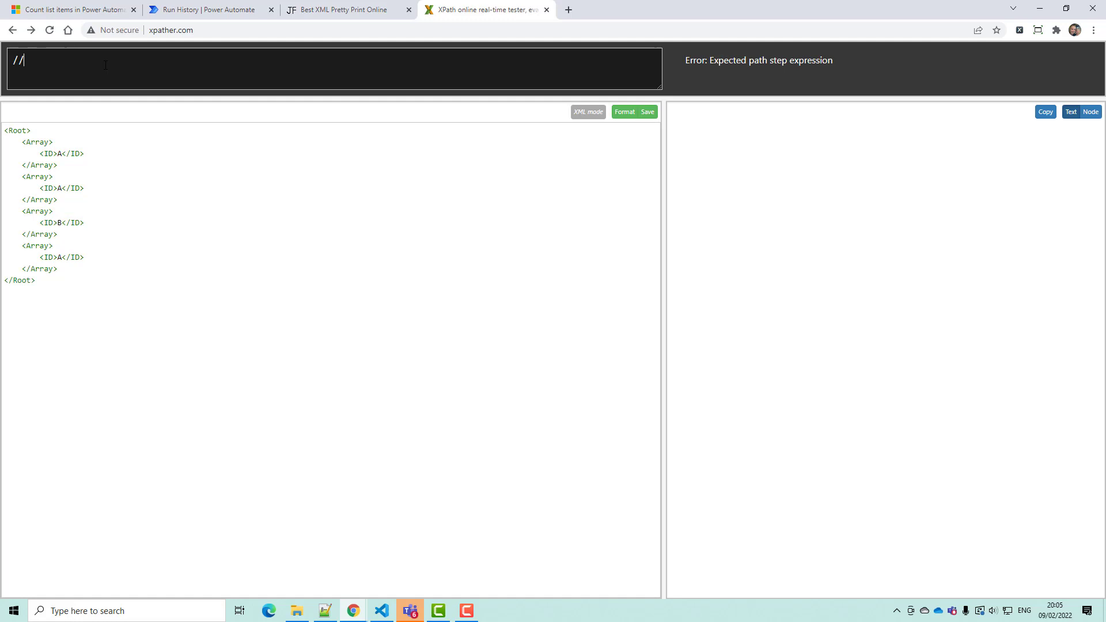
text(Array)
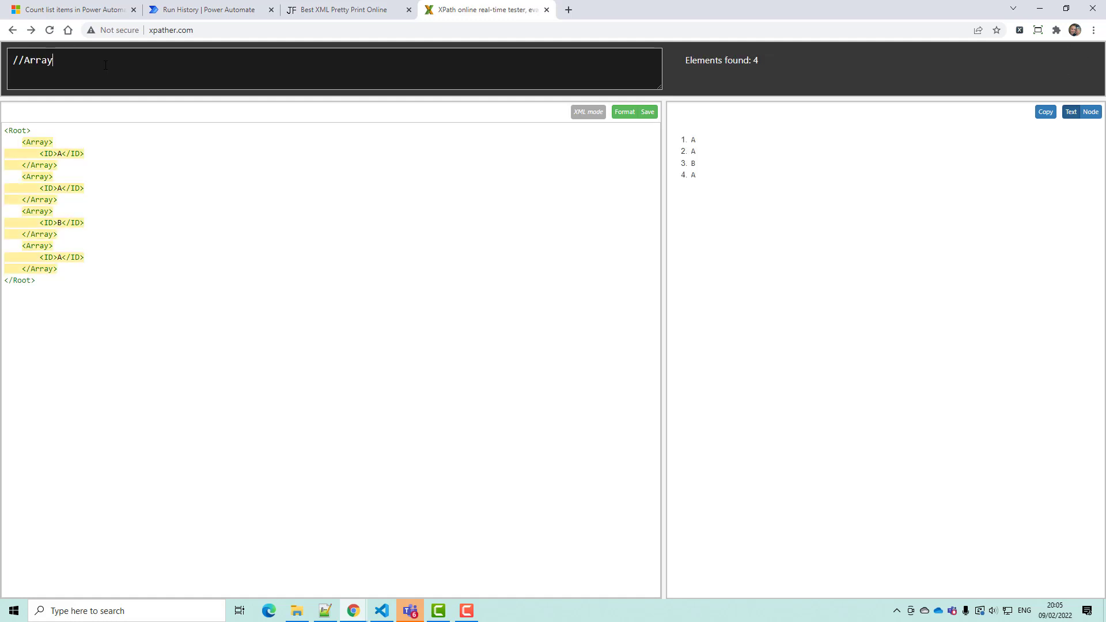
text([ID)
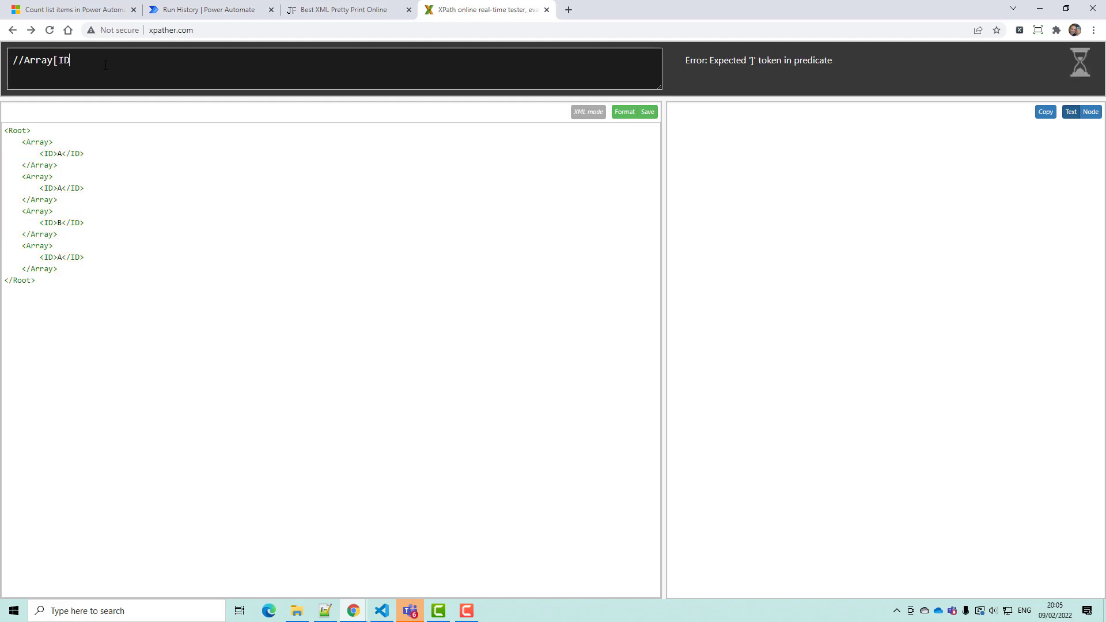
text(/)
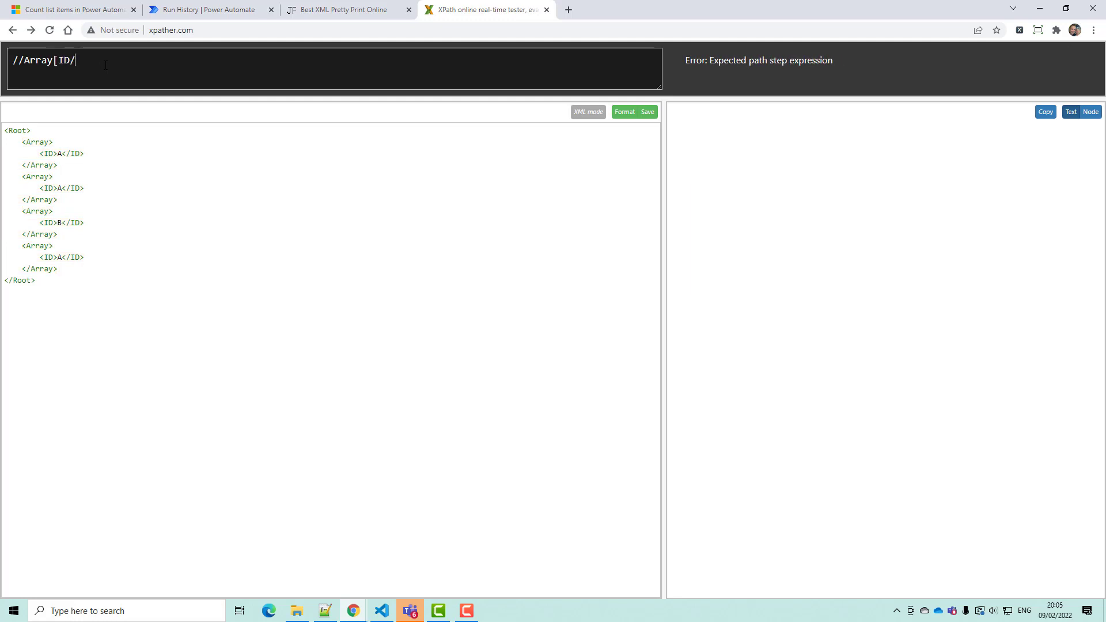
text(text() = )
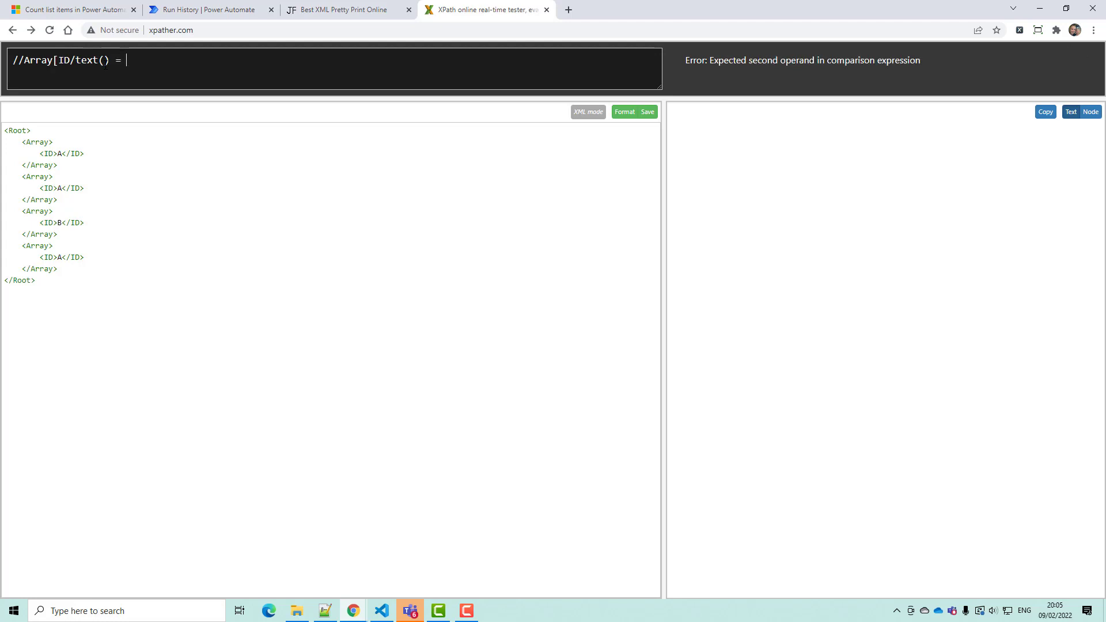
text("A")
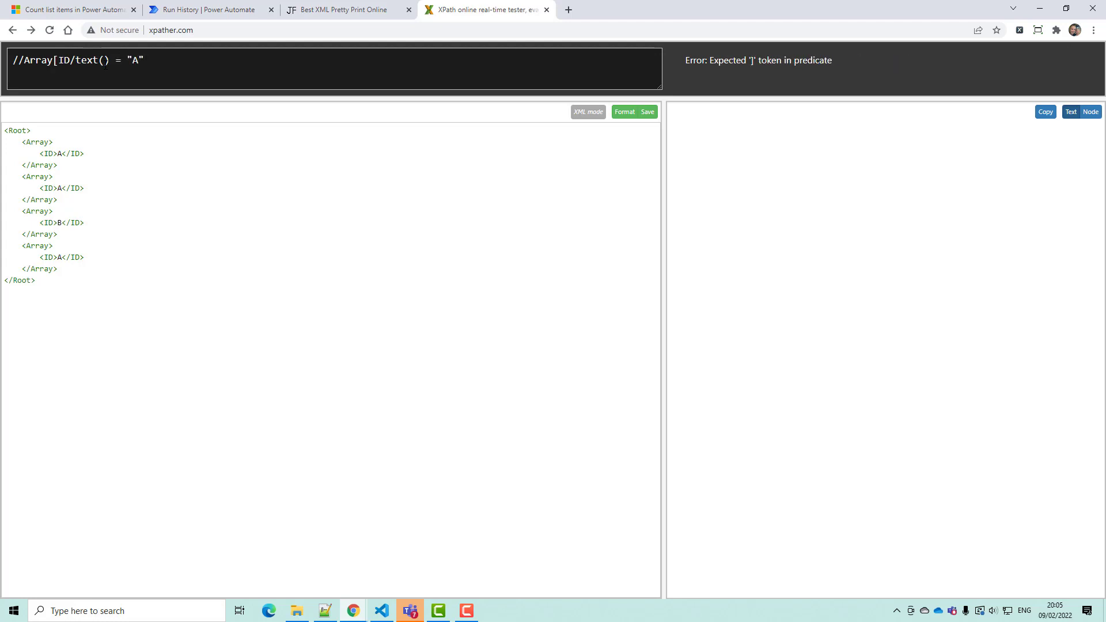
text(])
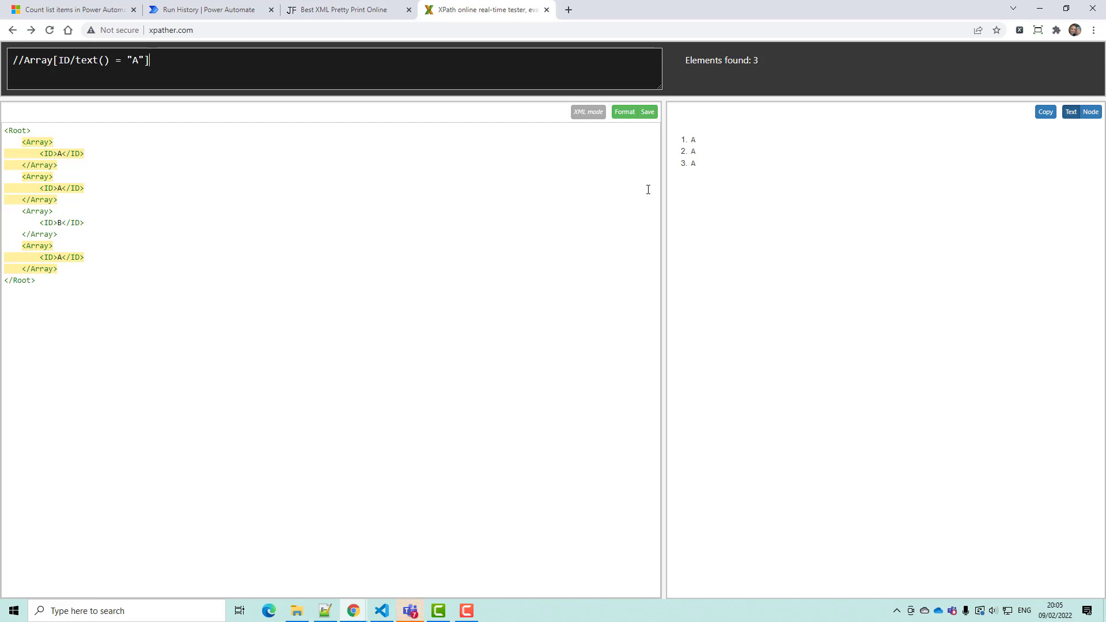
key(ctrl+a)
text(//Array[2]/ID[1])
click(202, 11)
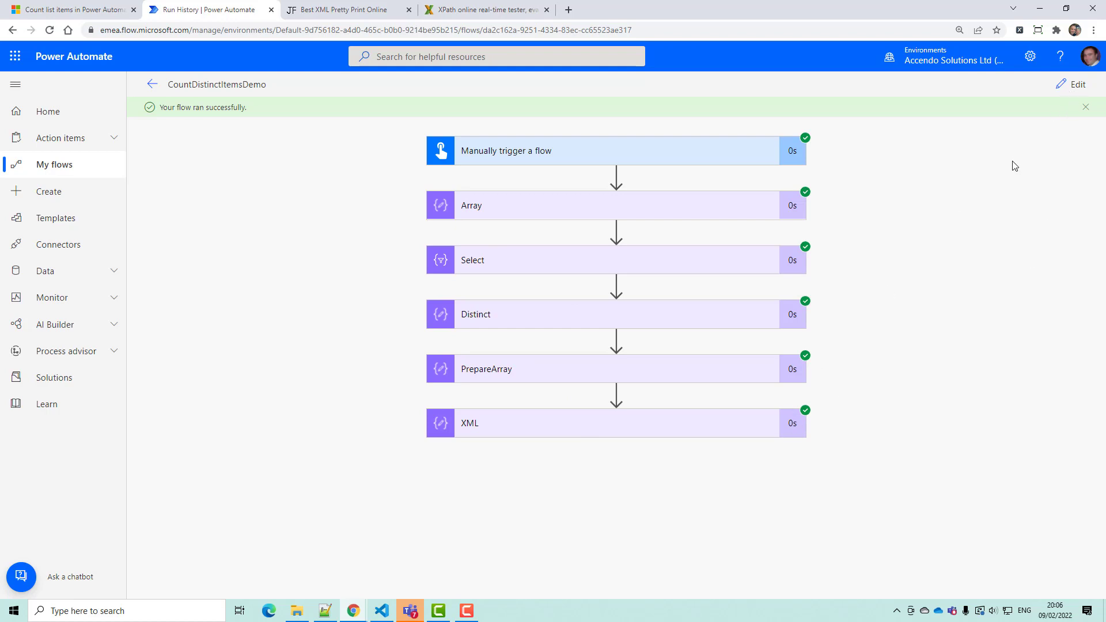
- Edit the flow and add a Select data operation after the XML step
click(1072, 88)
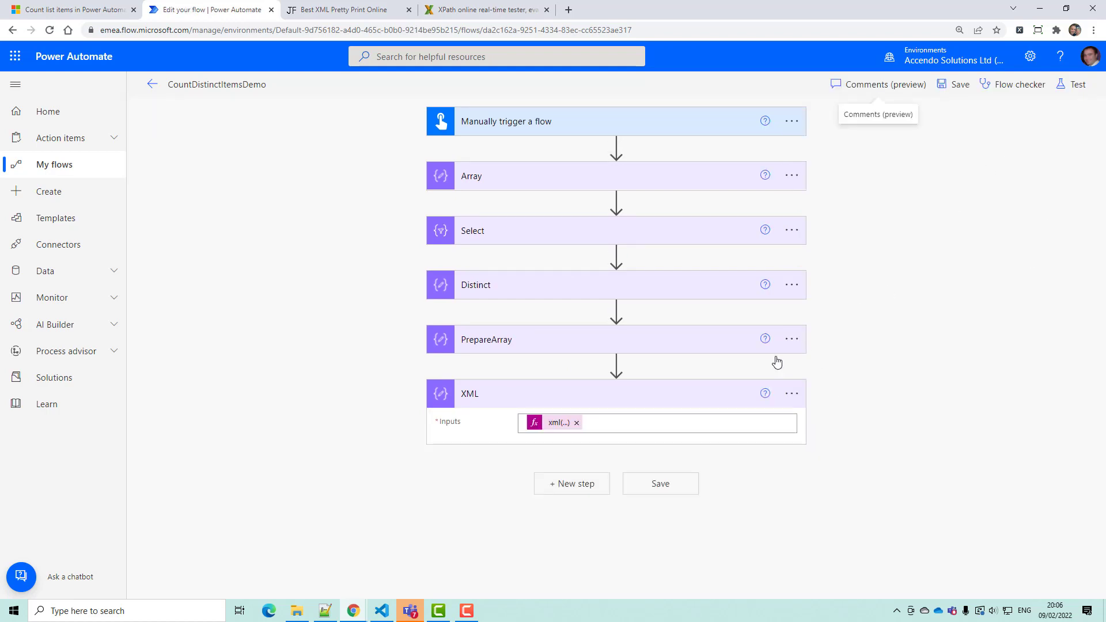
click(549, 483)
text(select)
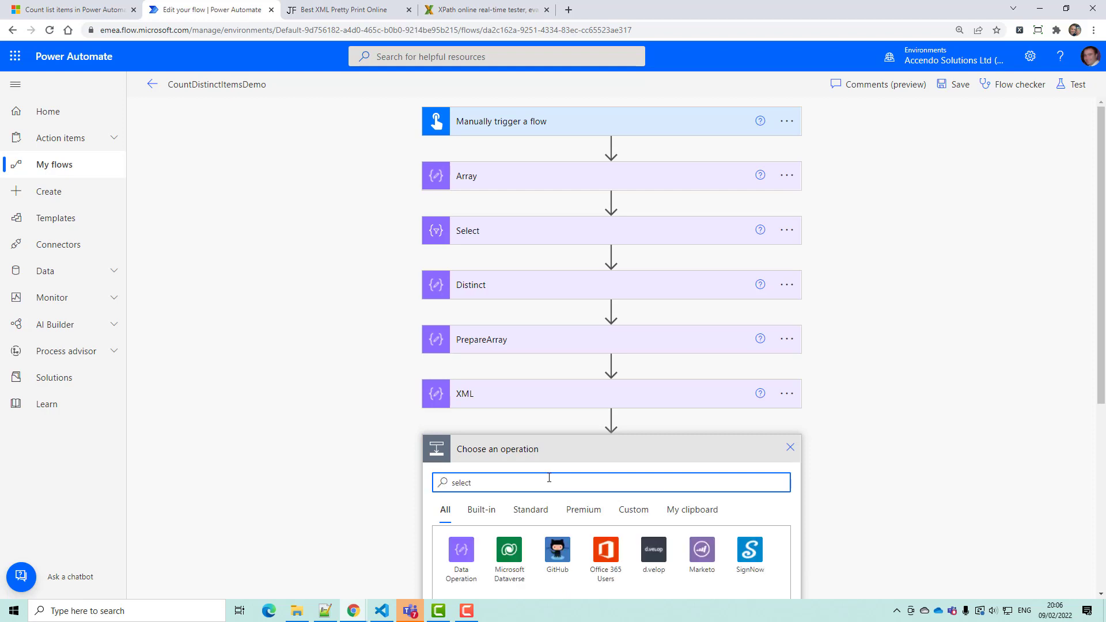
scroll(549, 477, down, 3)
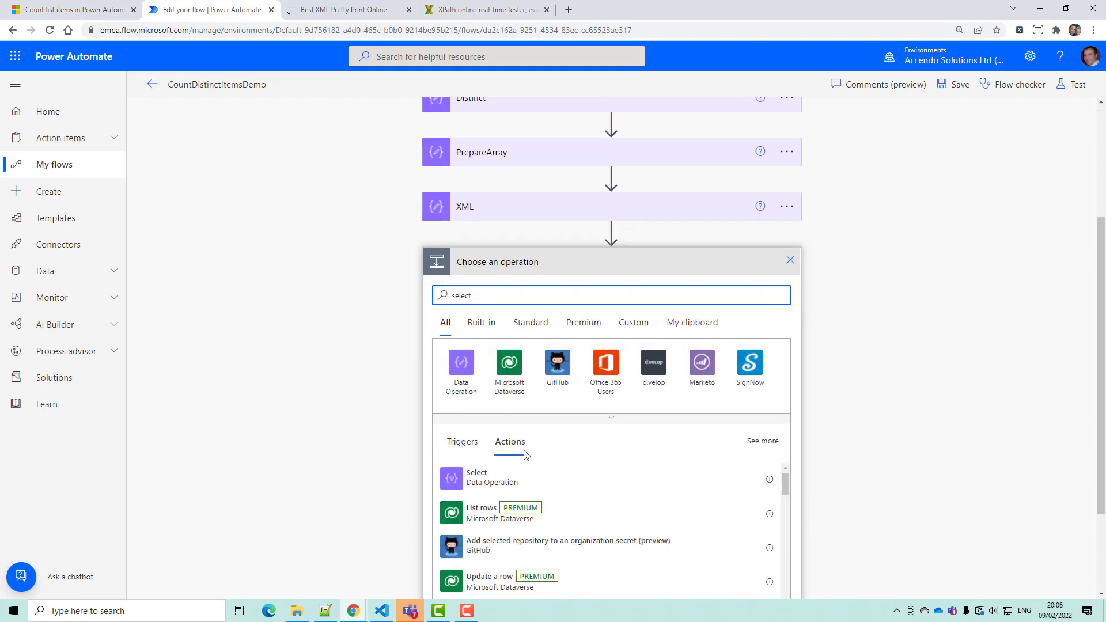
click(469, 471)
- Set Select 2's From source to Distinct's Outputs
click(536, 476)
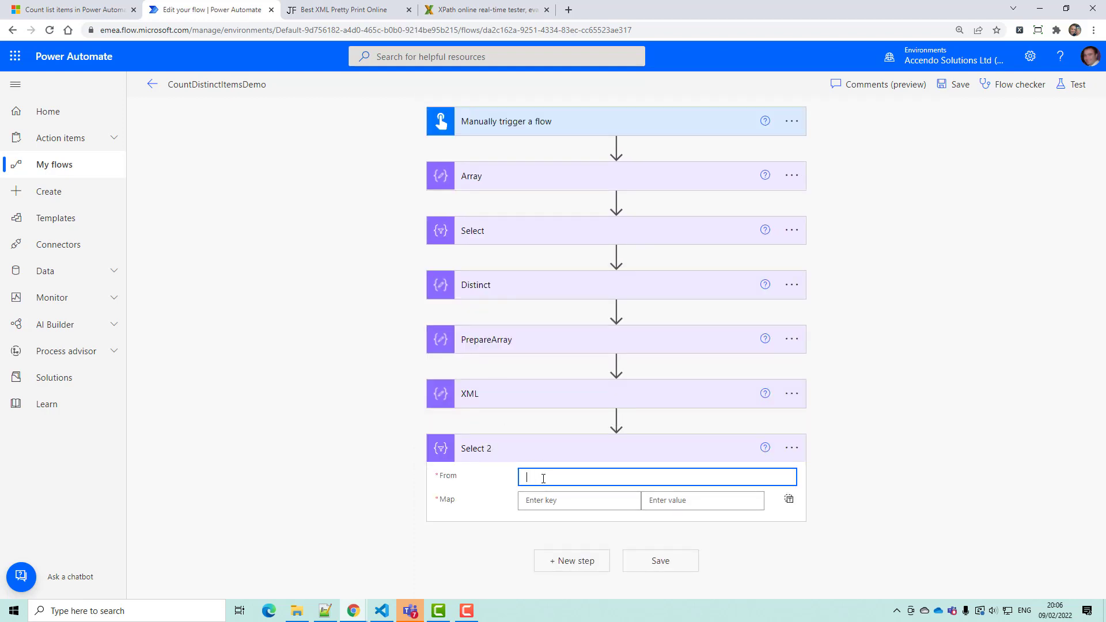
scroll(731, 488, down, 3)
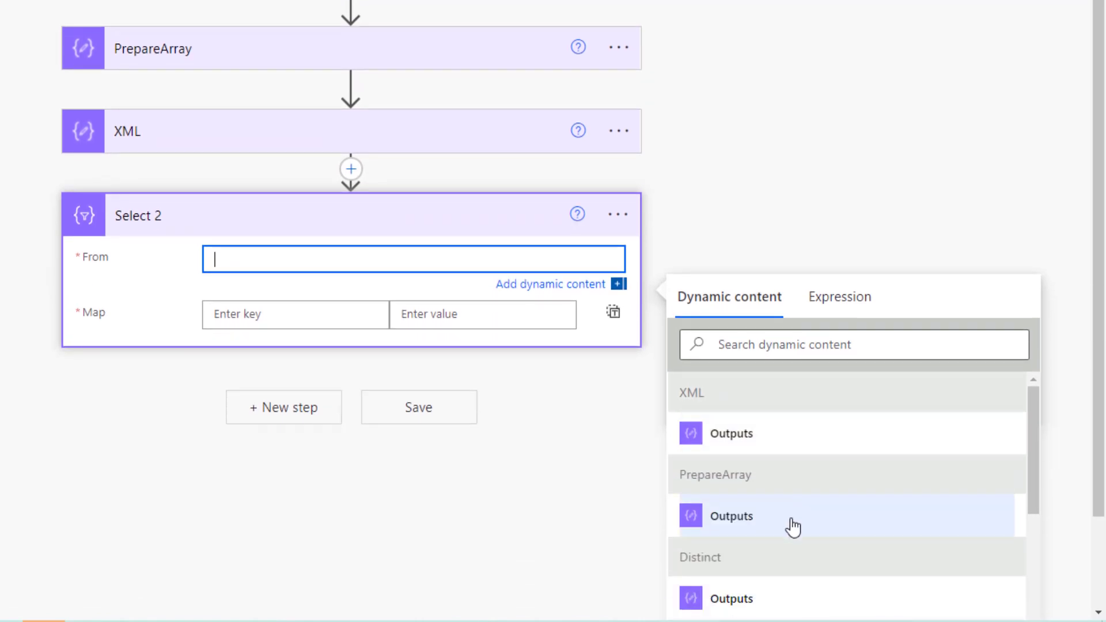
click(768, 590)
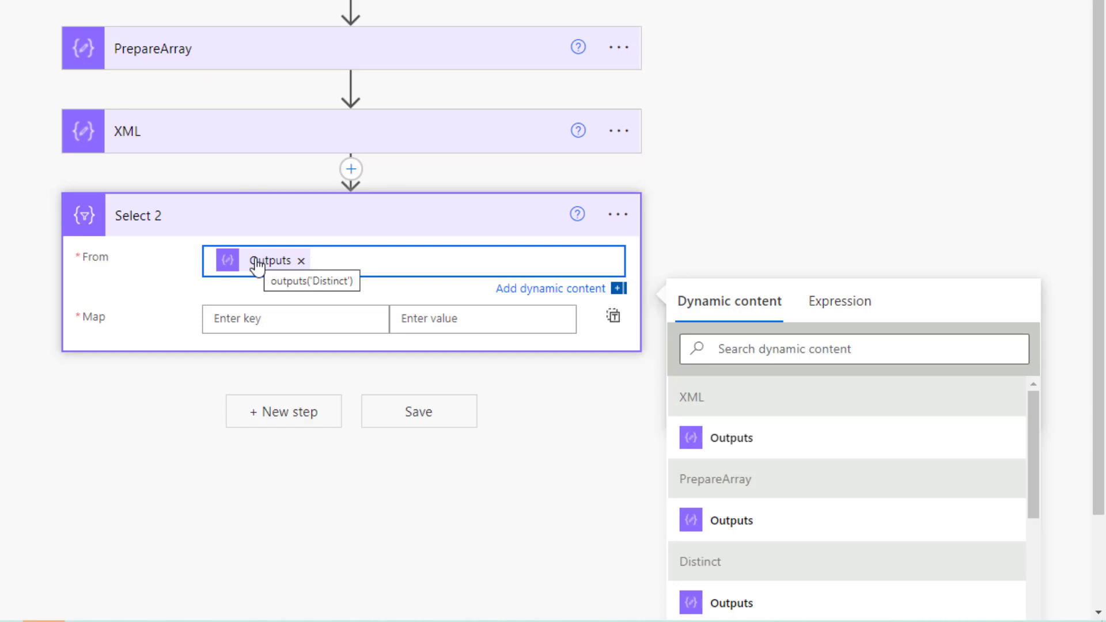
click(270, 317)
- Name the first map key ID and set its value to the expression item()
text(ID)
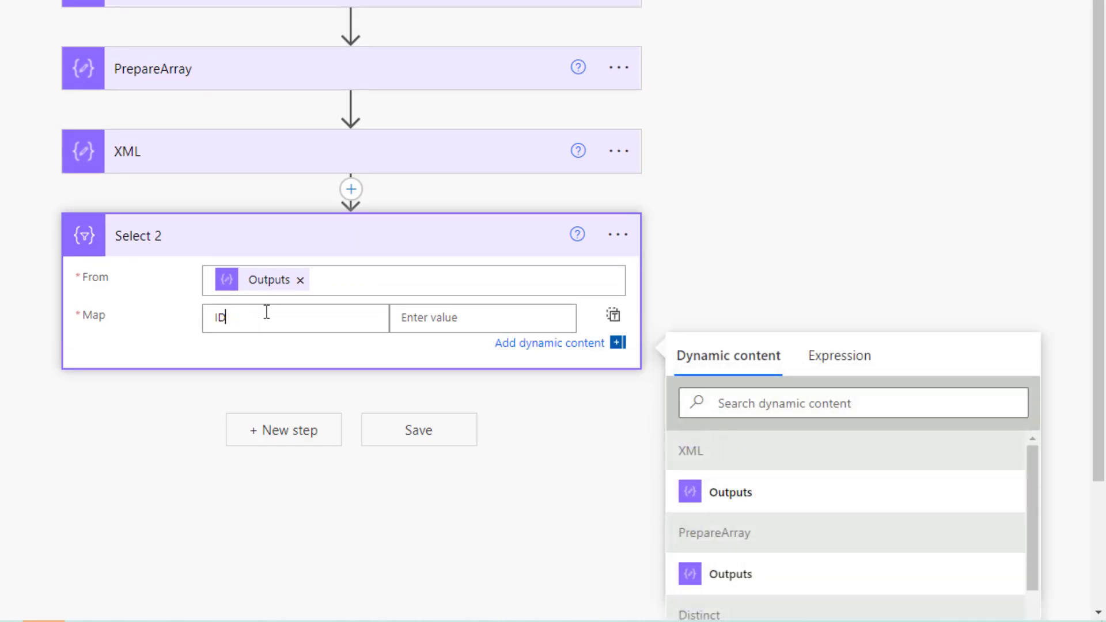
click(452, 318)
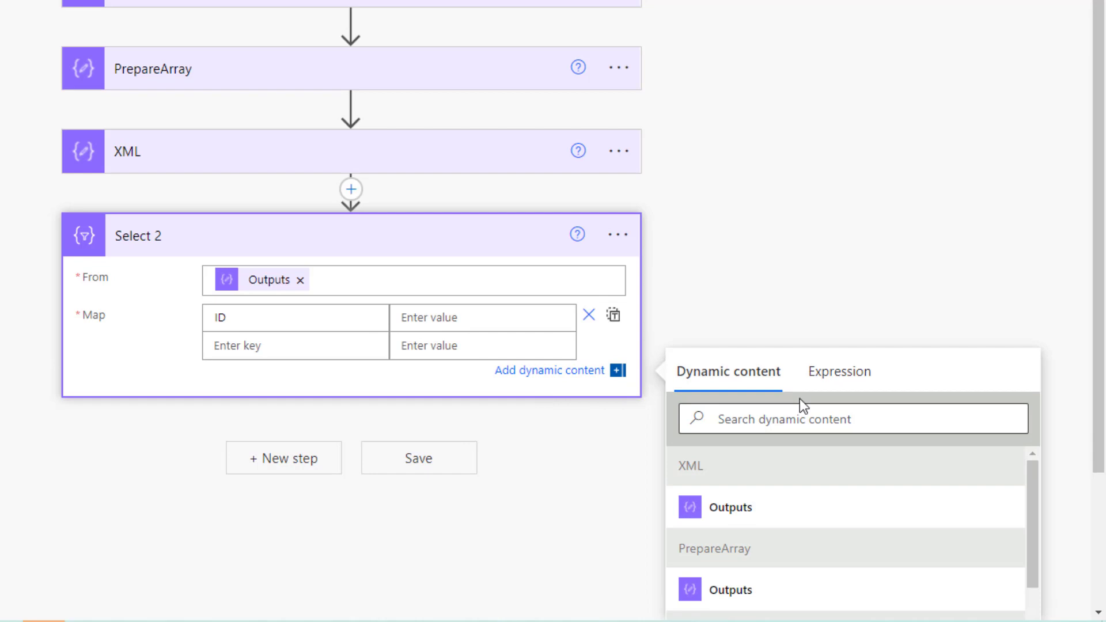
click(817, 382)
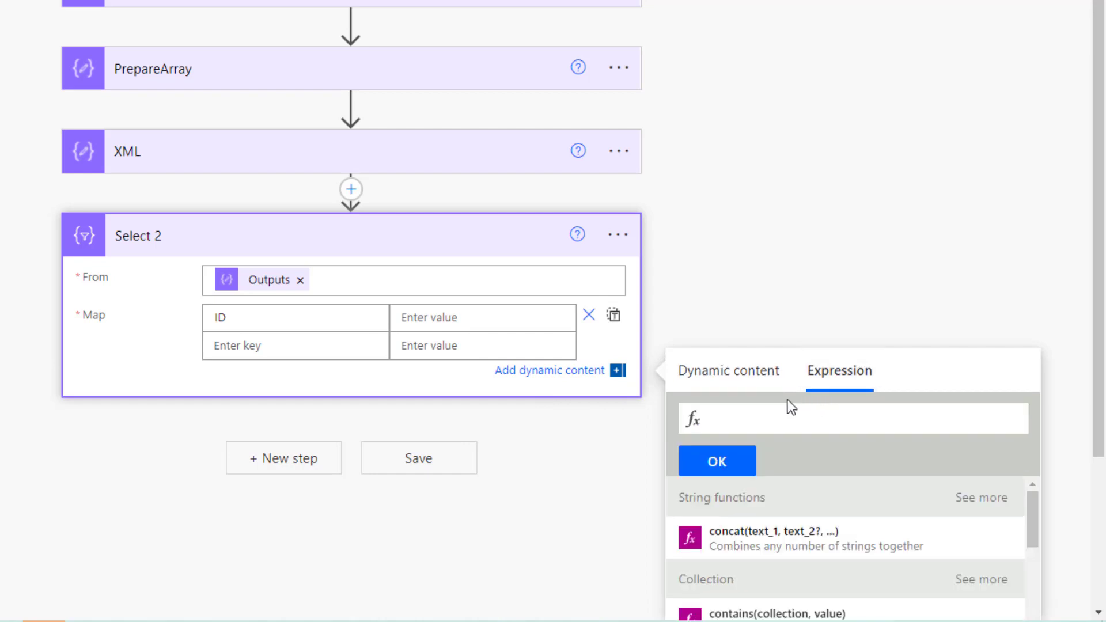
text(item())
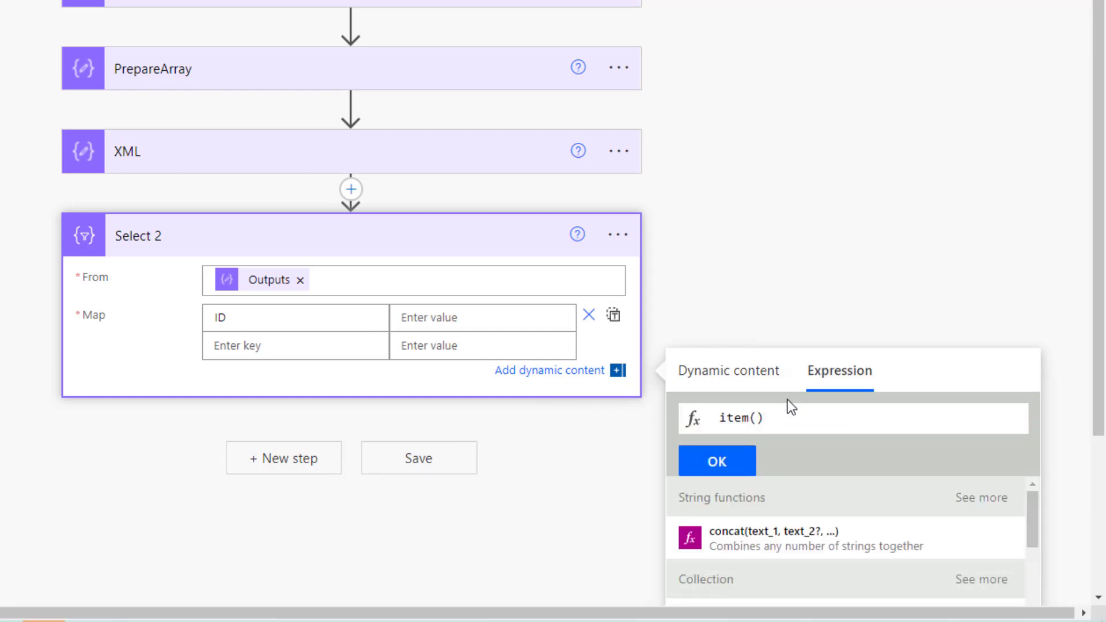
click(749, 460)
- Add a Count key and start its expression as length(xpath(outputs('XML')
click(377, 350)
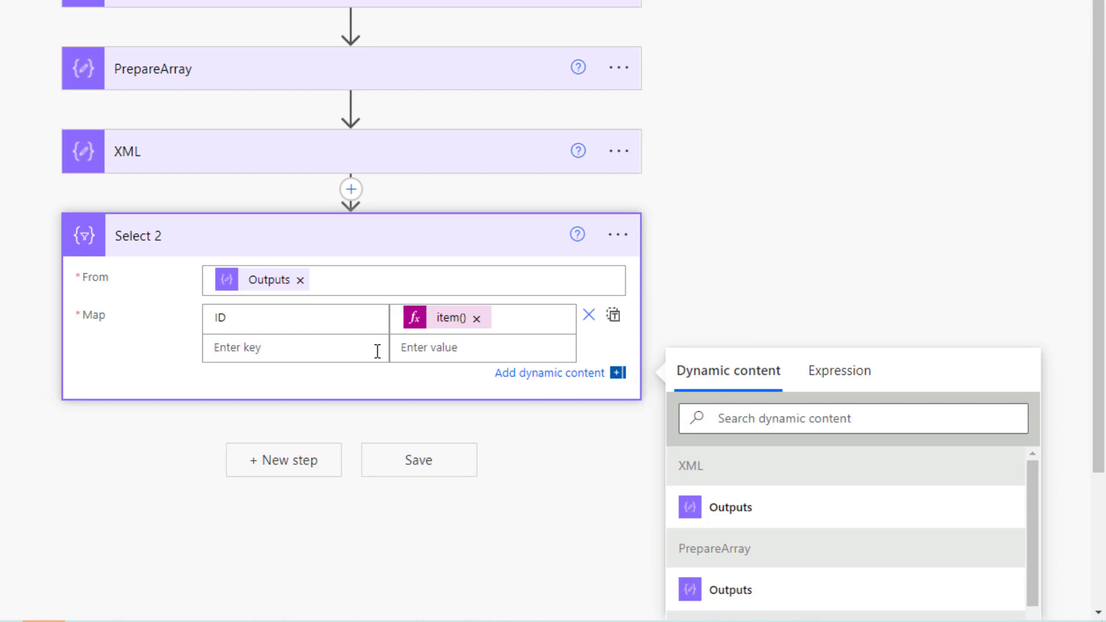
text(Count)
click(430, 351)
click(833, 370)
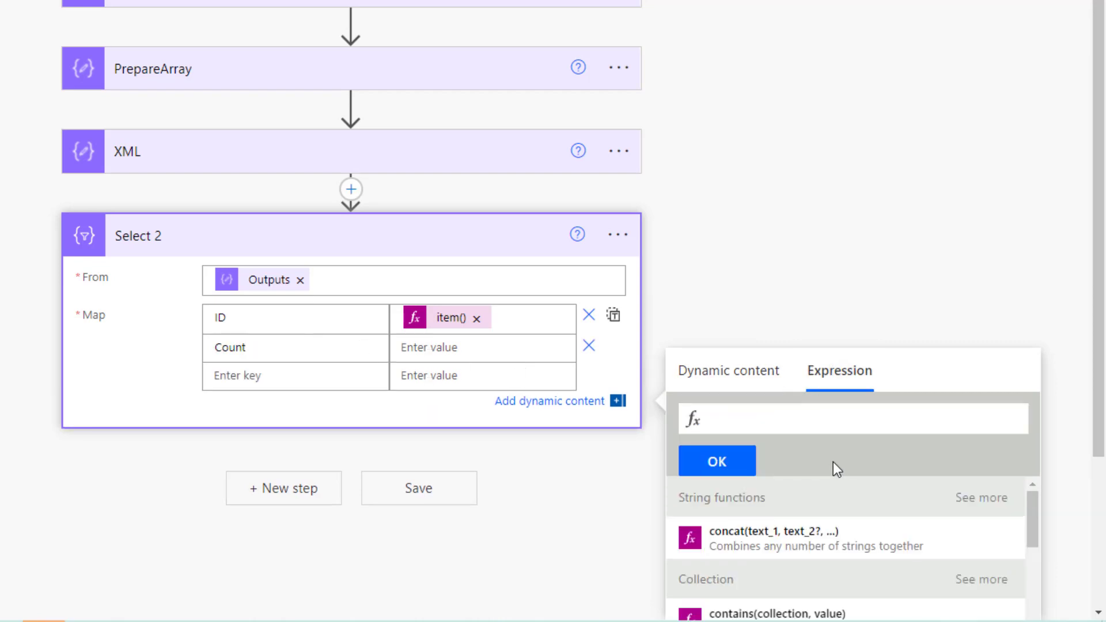
text(length()
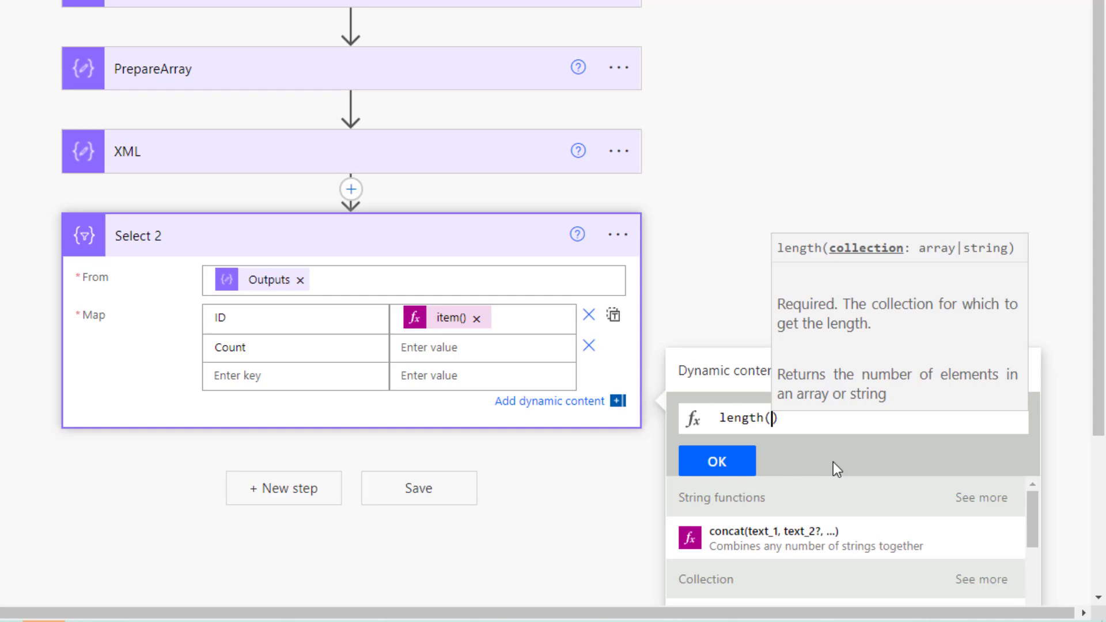
text(xpath()
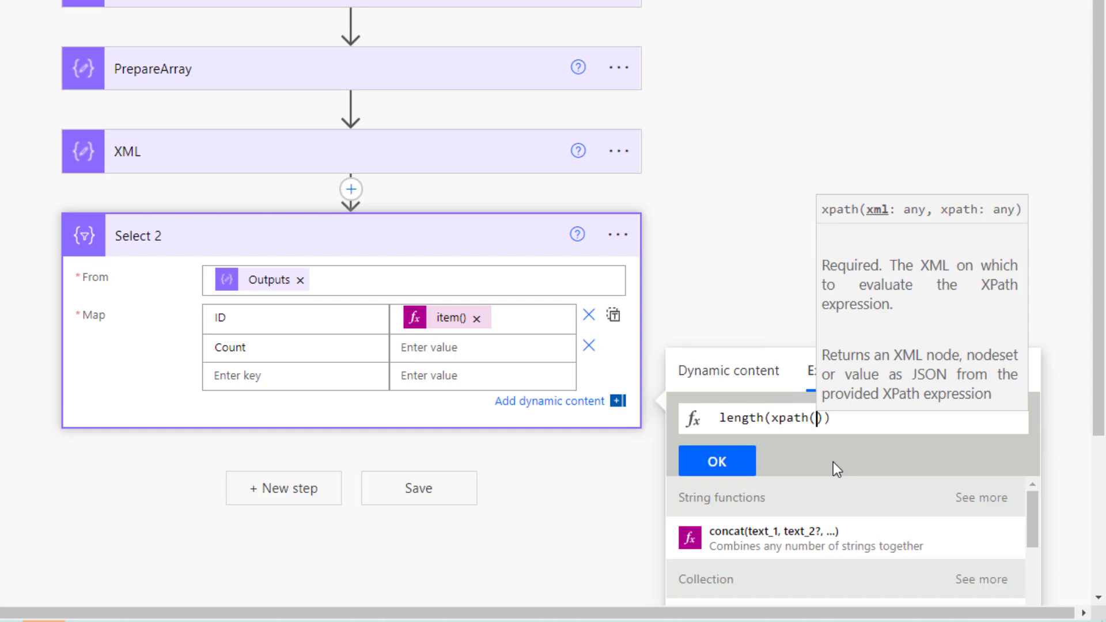
click(745, 377)
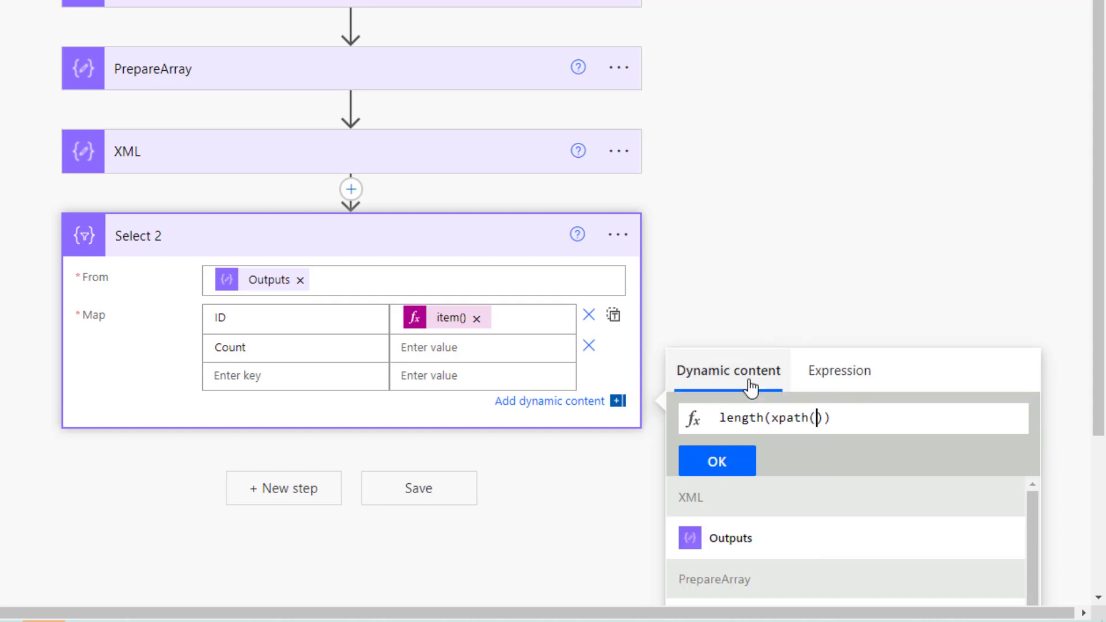
click(749, 538)
- Paste the //Array[ID/text() = ...] query and replace the hard-coded A with item()
text(, ')
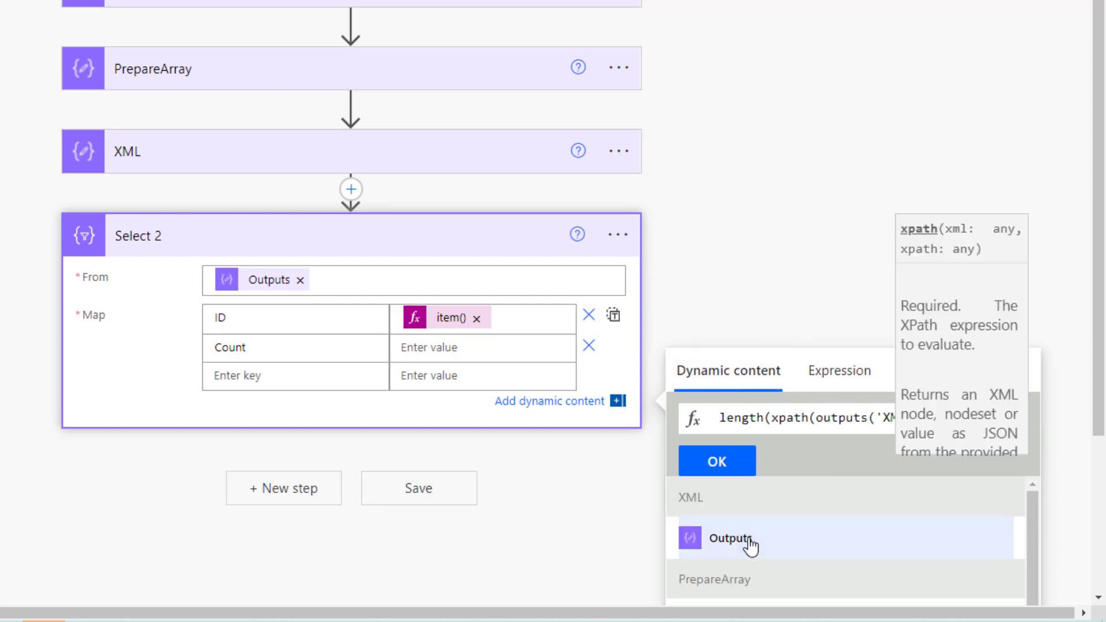
text(//Array[ID/text() = "A"])
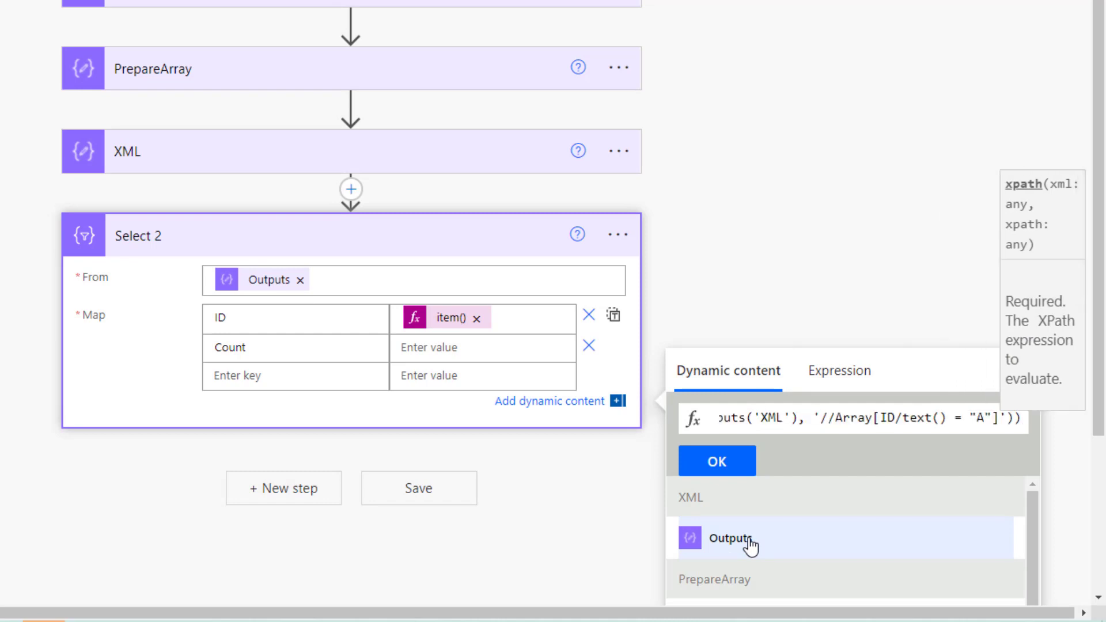
key(Left)
key(Left)
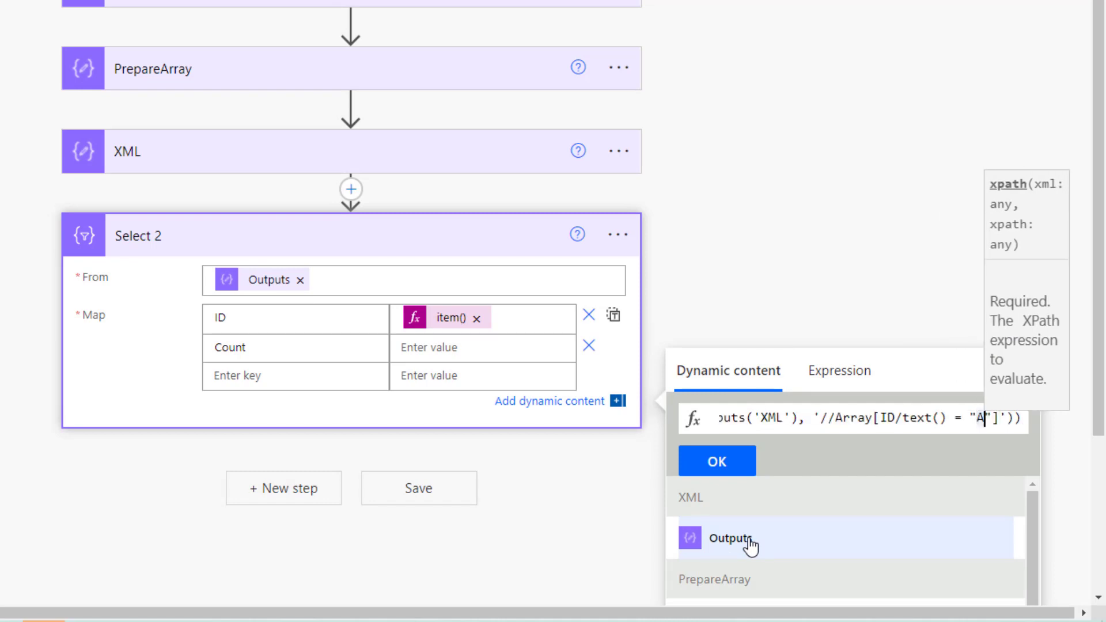
key(Left)
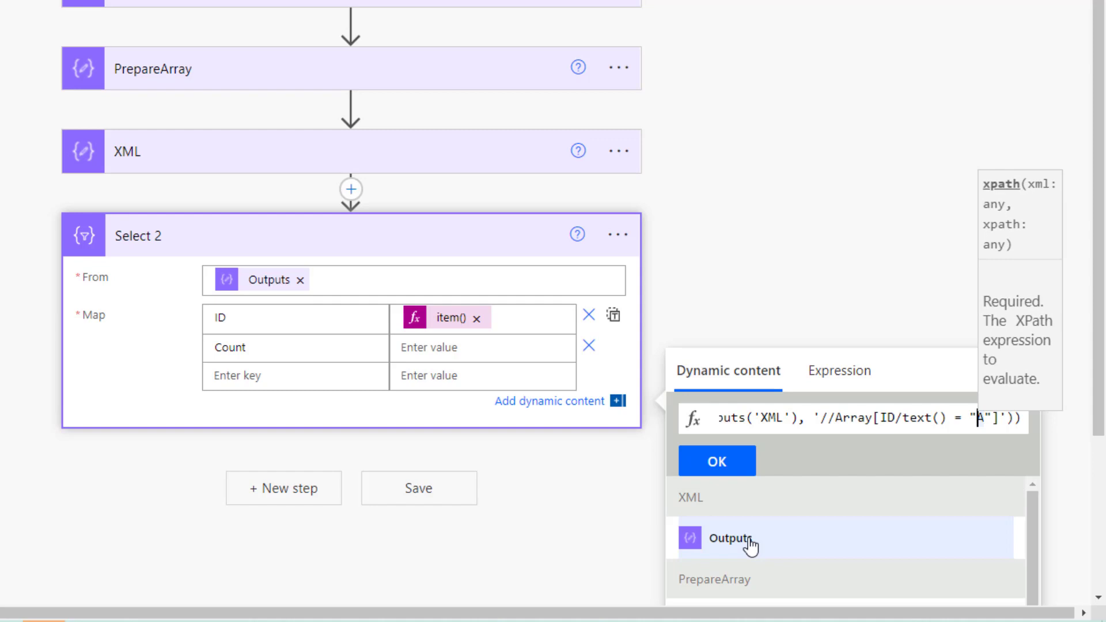
text('0)
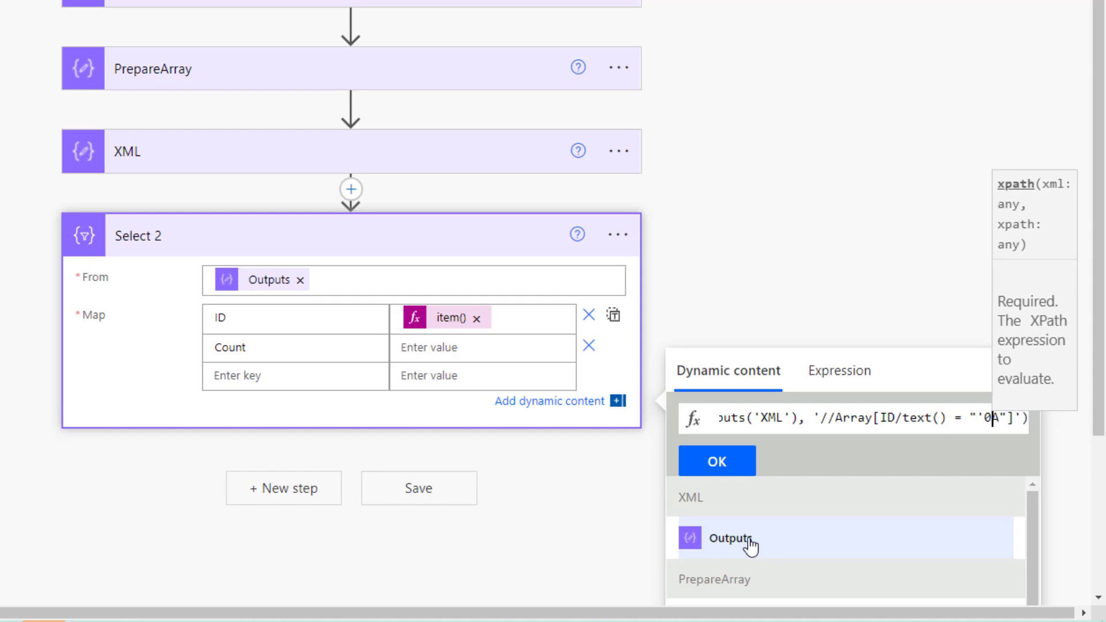
key(BackSpace)
key(Right)
text('#)
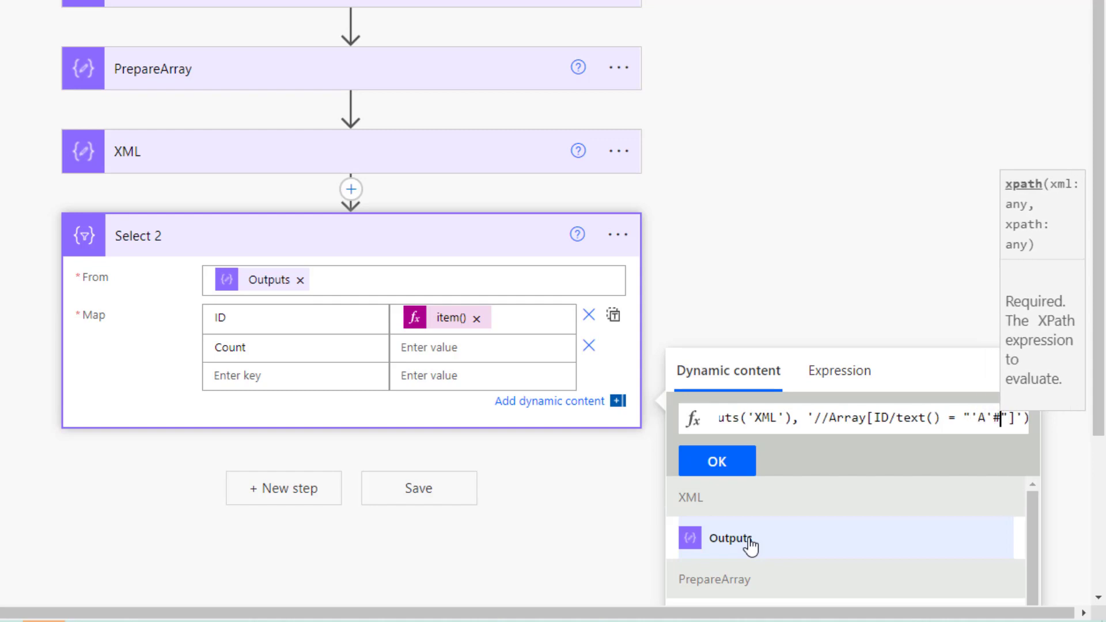
key(Left)
key(Delete)
key(Left)
key(BackSpace)
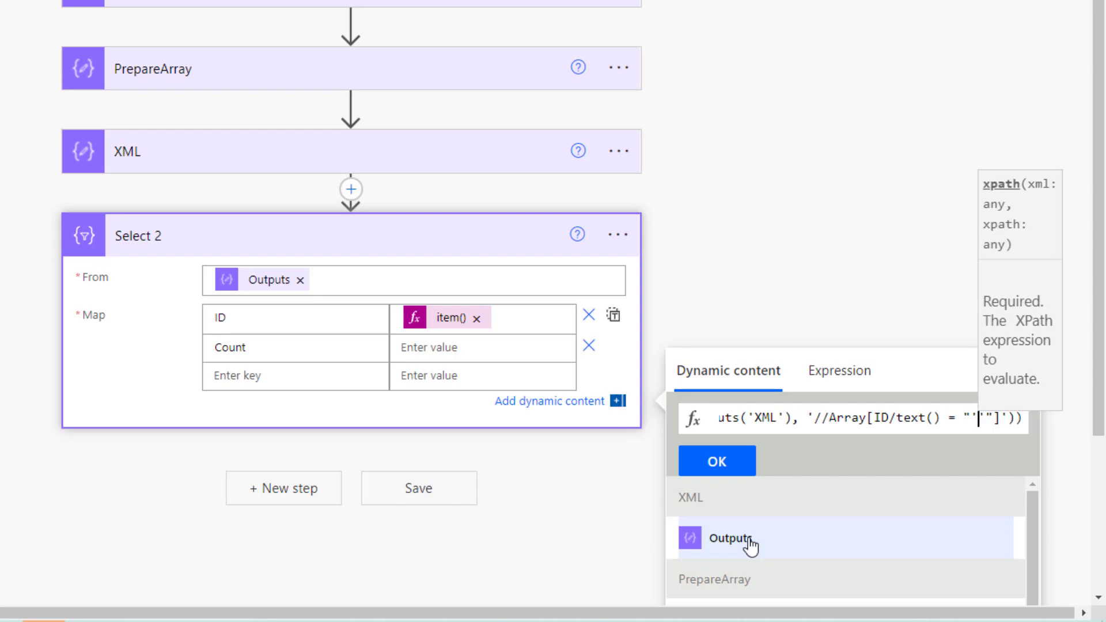
text(,)
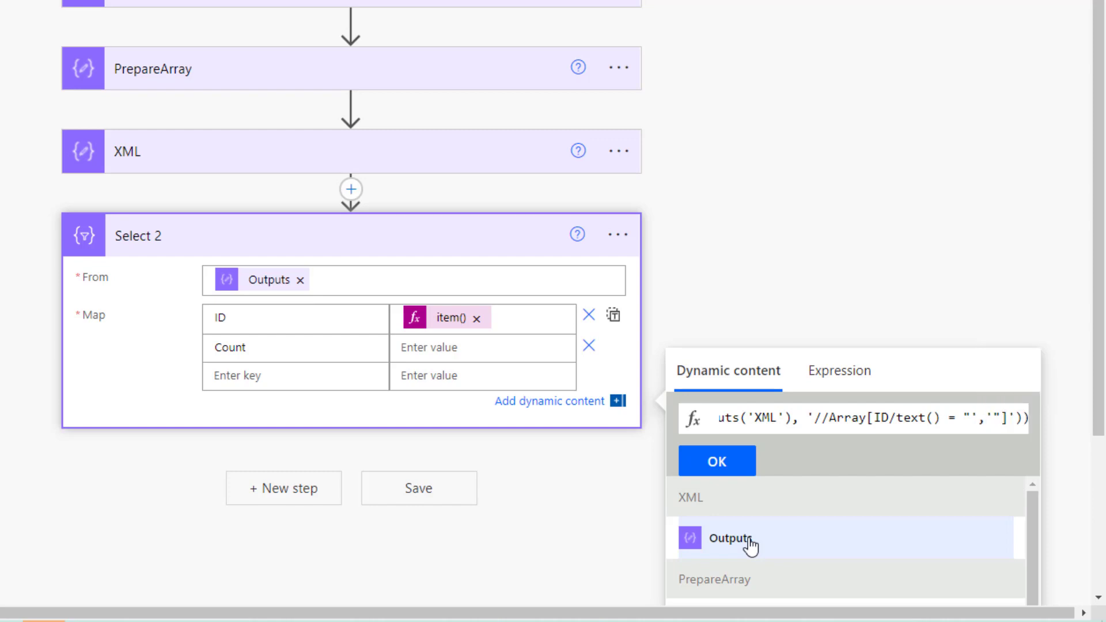
text(item)
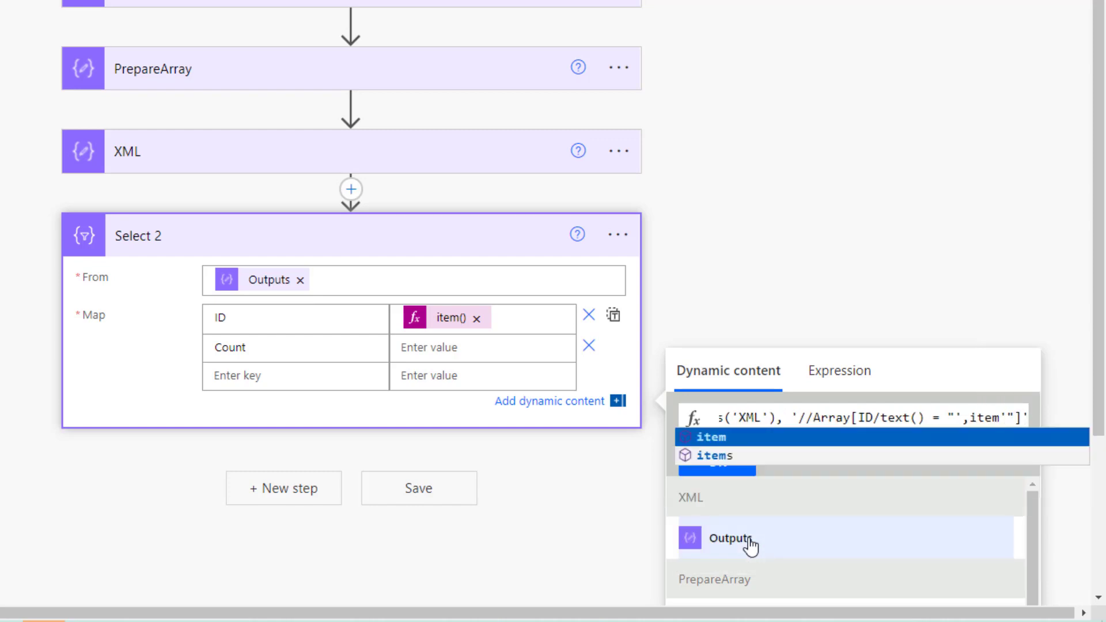
key(Return)
- Wrap the query parts in concat(...) and select the whole Count expression
text(,)
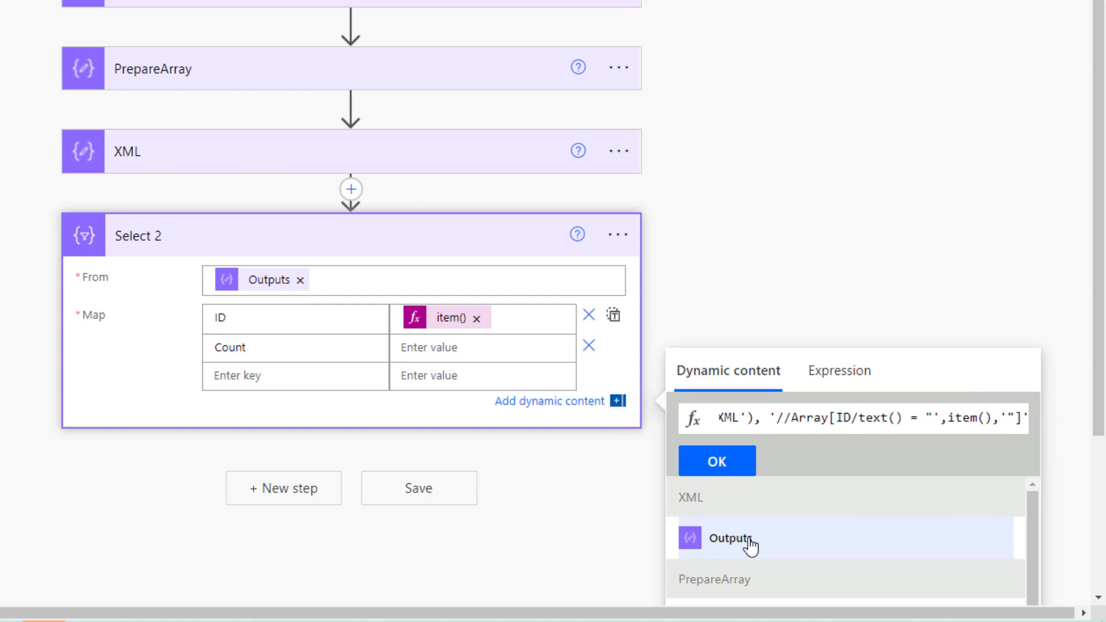
key(Left)
key(Left)
key(Left)
key(Left)
key(Left)
key(Left)
key(Left)
key(Left)
key(Left)
key(Left)
key(Left)
key(Left)
key(Left)
key(Left)
key(Left)
key(Left)
key(Left)
key(Left)
key(Left)
key(Left)
key(Left)
key(Left)
key(Left)
text(convat)
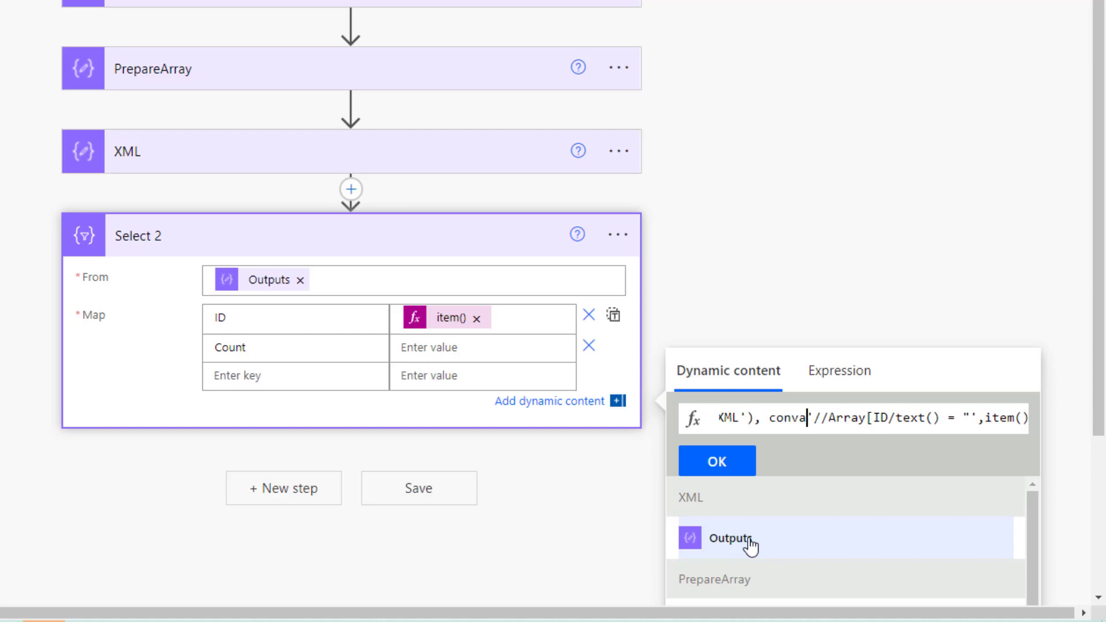
key(BackSpace)
key(BackSpace)
key(BackSpace)
text(cat()
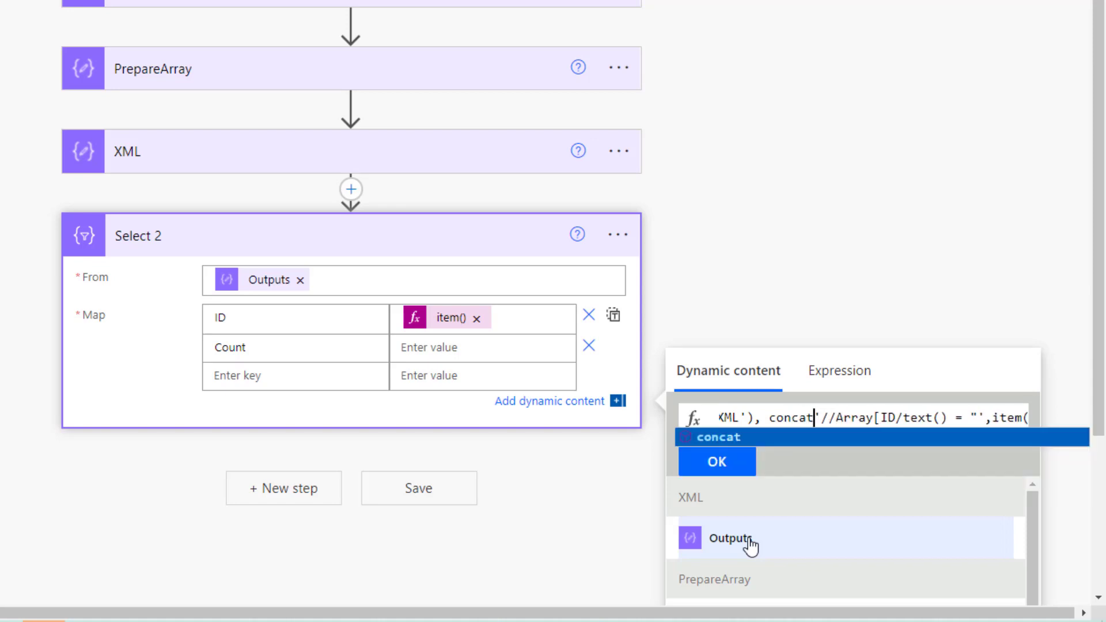
key(End)
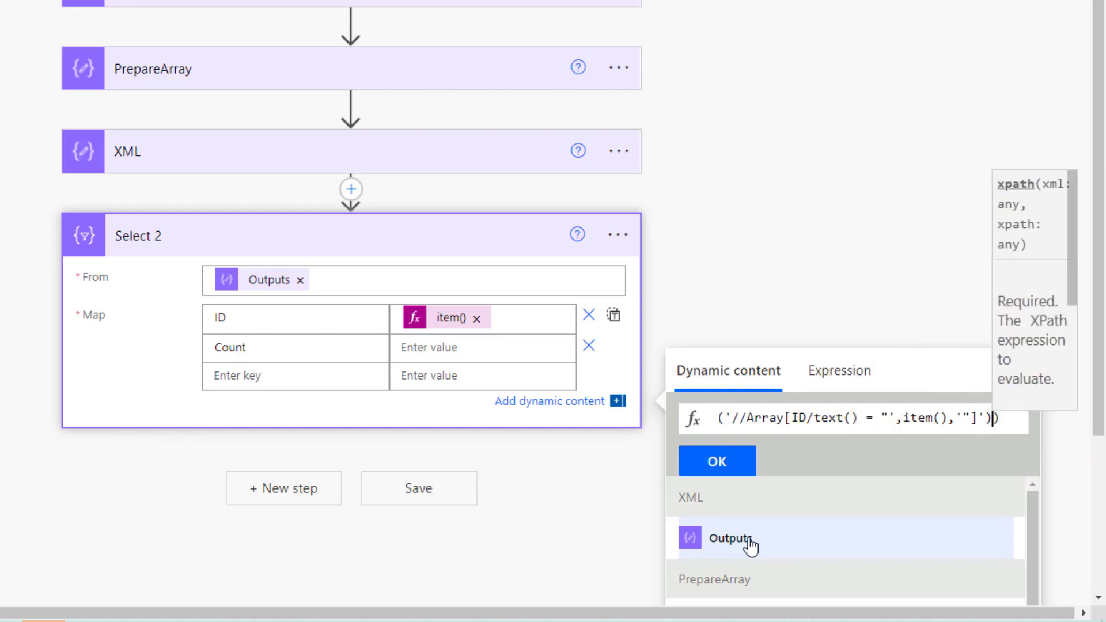
key(shift+Home)
key(ctrl+c)
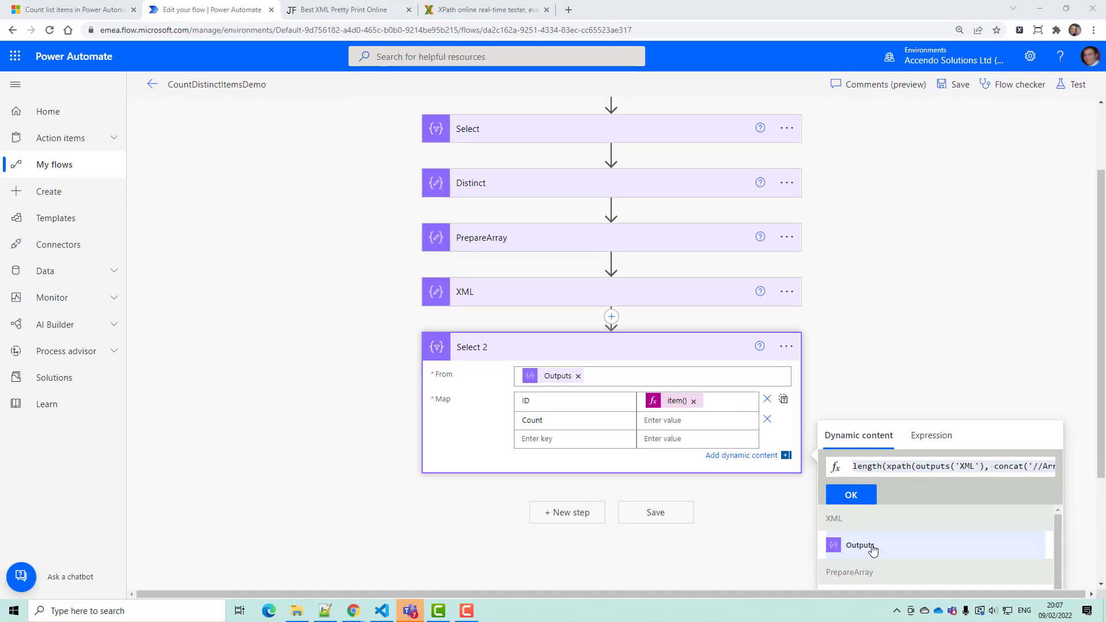
key(alt+Tab)
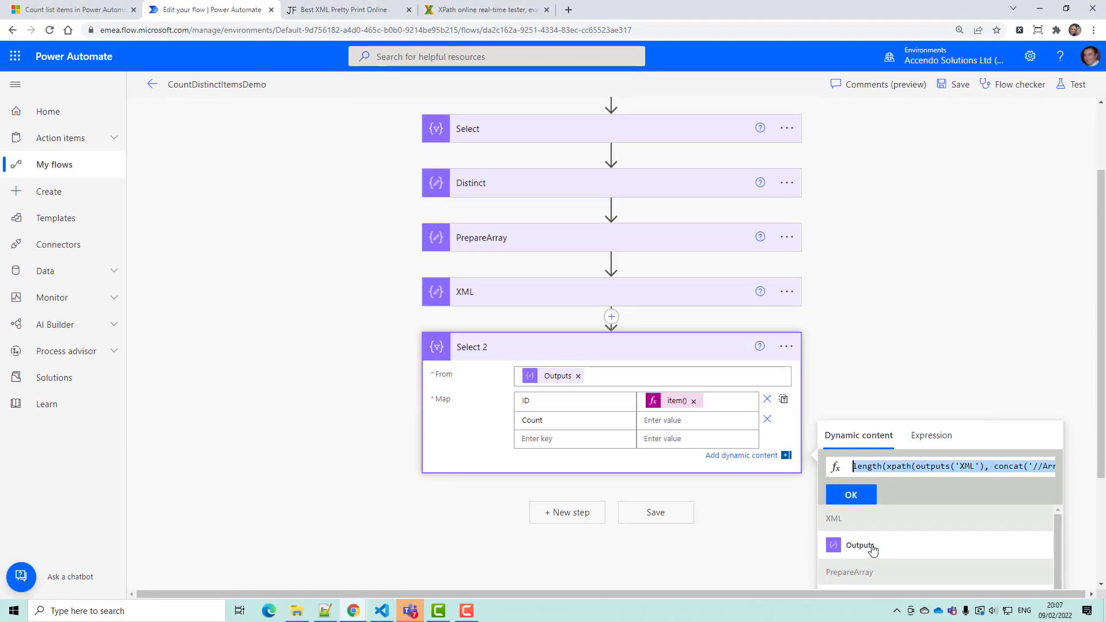
- Inspect the Count expression in Notepad++'s new 8 tab, copy it back and submit it in the flow
click(314, 335)
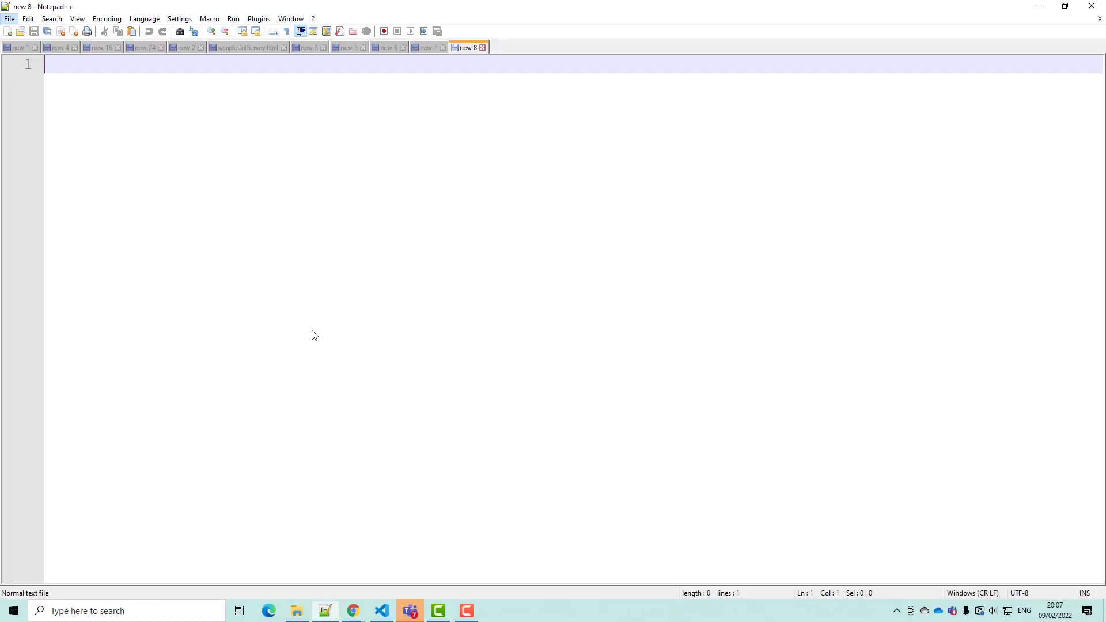
key(ctrl+v)
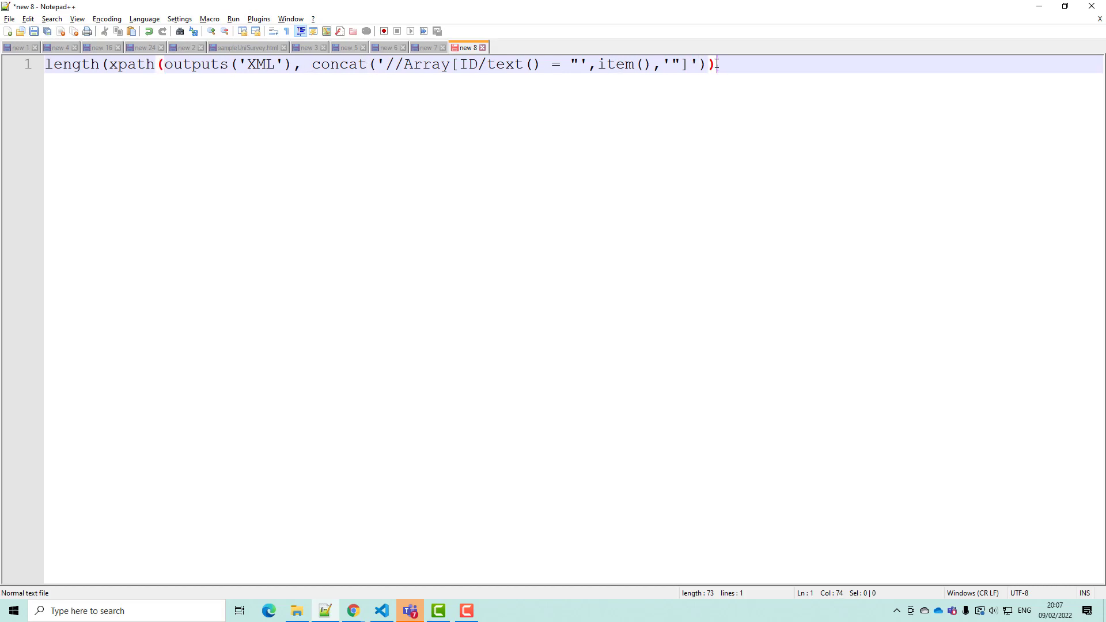
drag(734, 60, 45, 65)
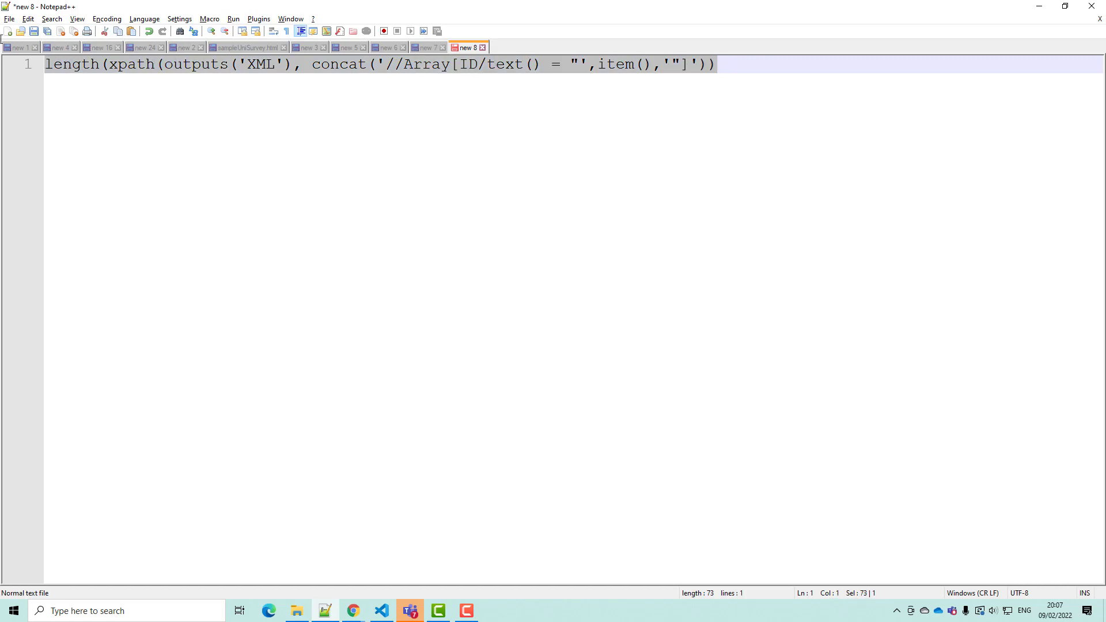
key(ctrl+c)
key(alt+Tab)
click(850, 494)
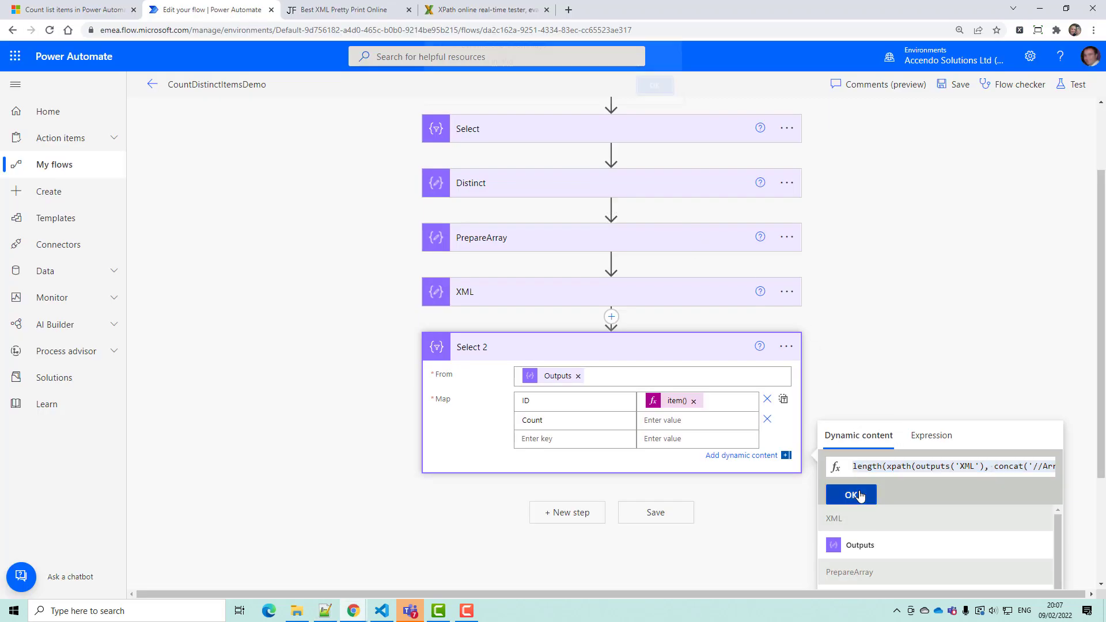
- After the invalid-expression warning, add the missing closing ')' to the expression in Notepad++
click(662, 95)
click(846, 494)
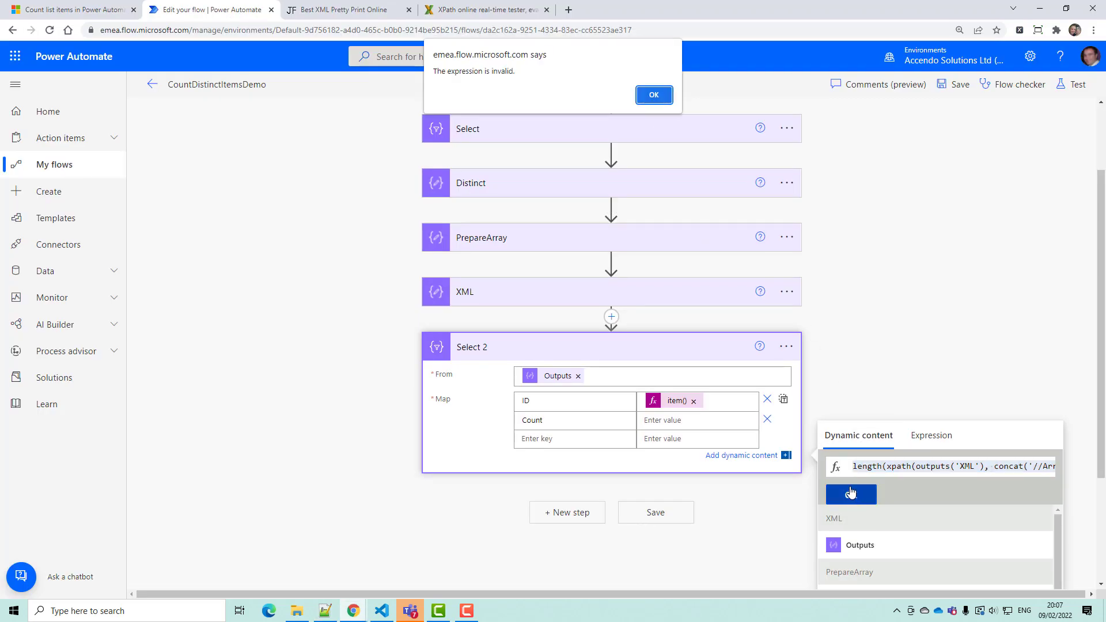
key(alt+Tab)
key(End)
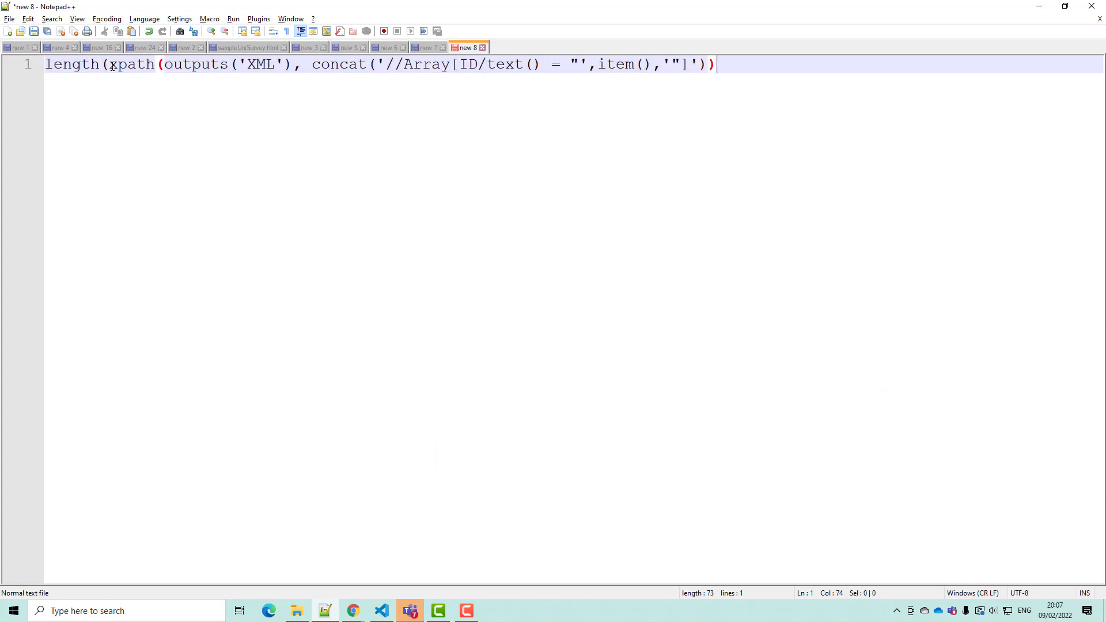
click(108, 68)
click(740, 60)
text())
- Replace the Count expression in Power Automate with the corrected version and apply it
key(ctrl+a)
key(alt+Tab)
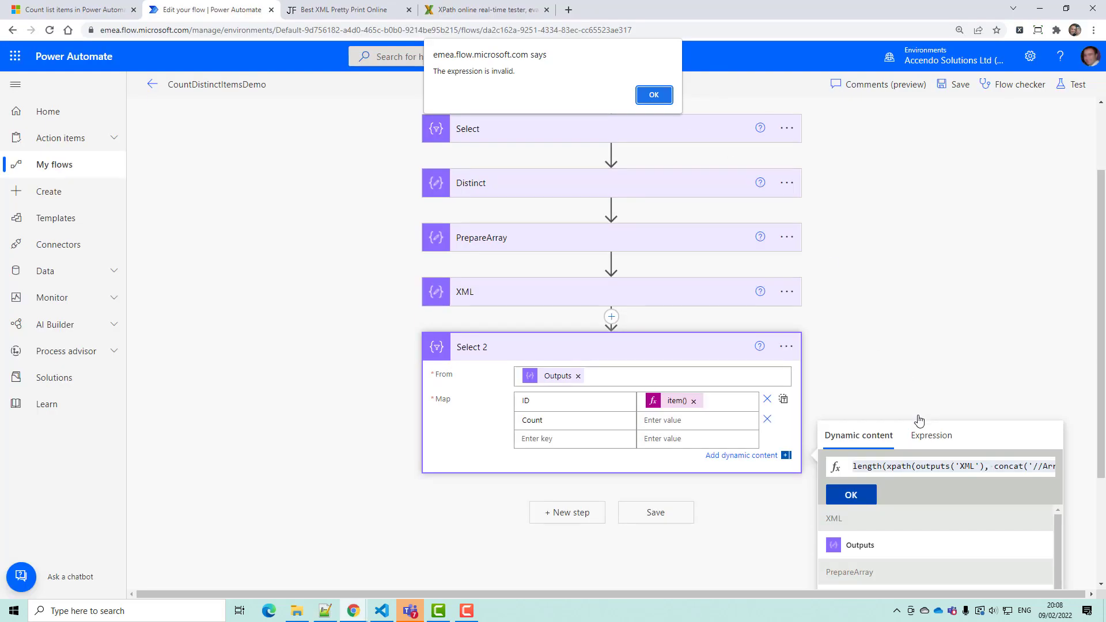
click(654, 95)
click(931, 466)
key(ctrl+a)
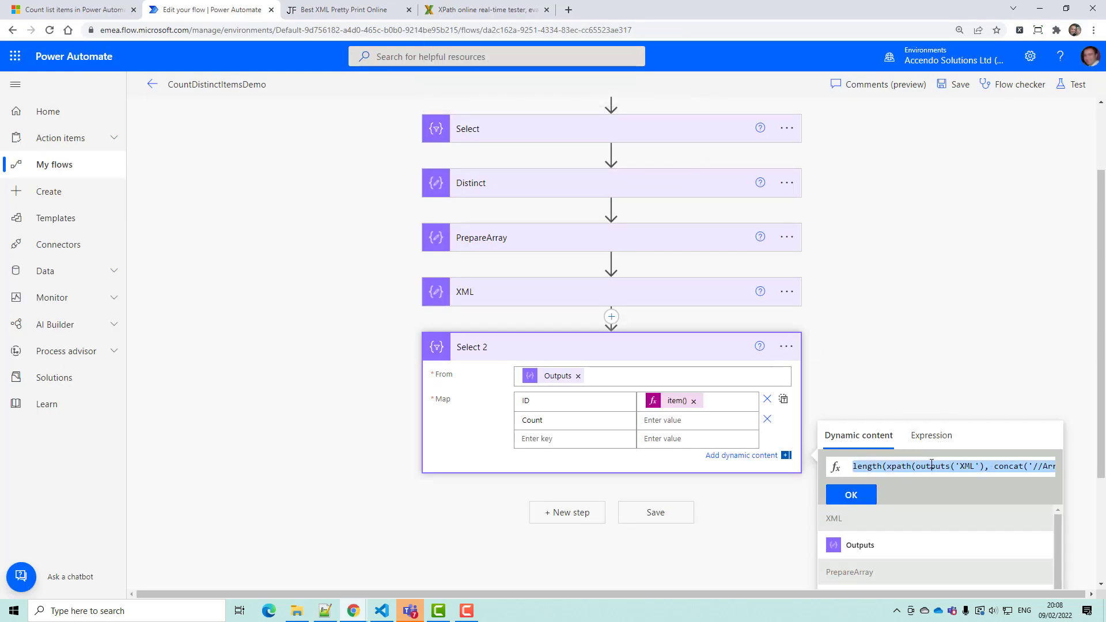
key(ctrl+v)
click(851, 495)
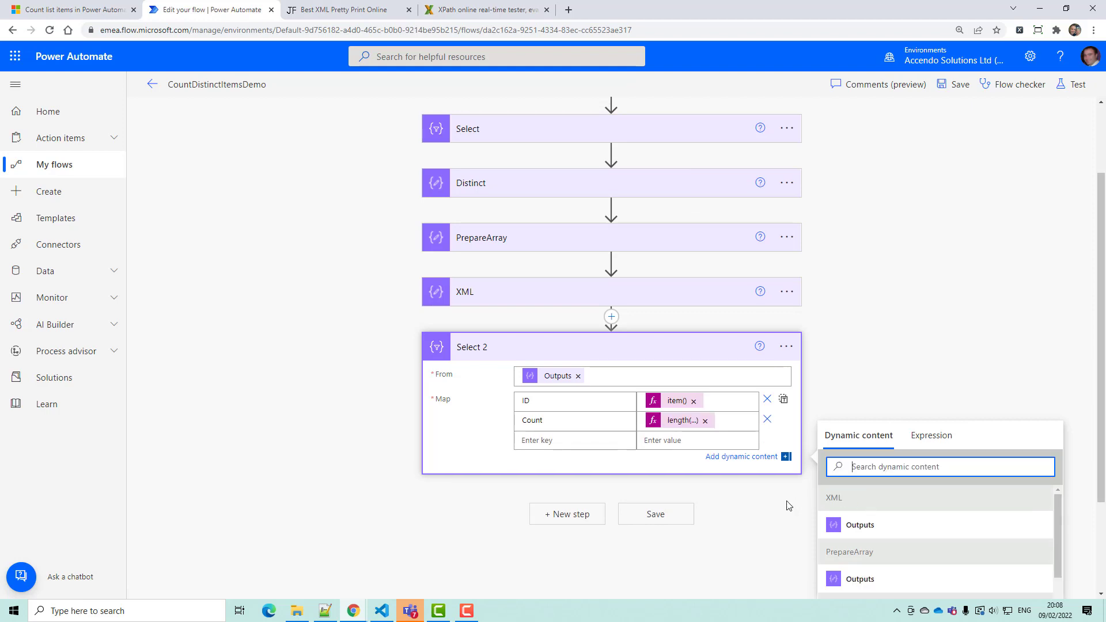
- Save the flow and run a manual test
click(673, 517)
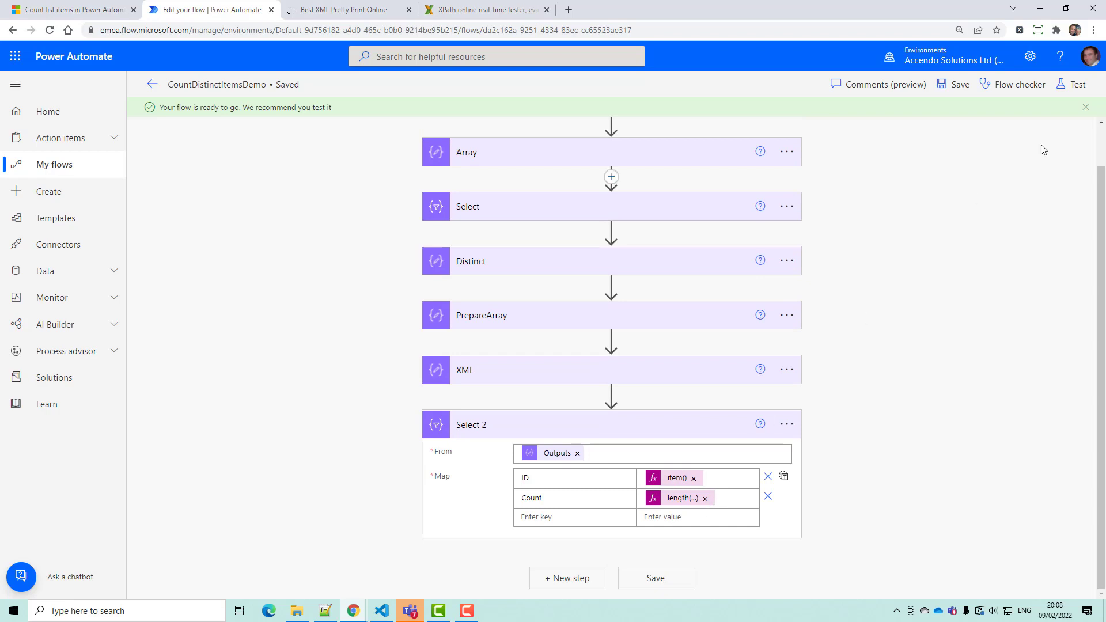
click(1075, 84)
click(925, 576)
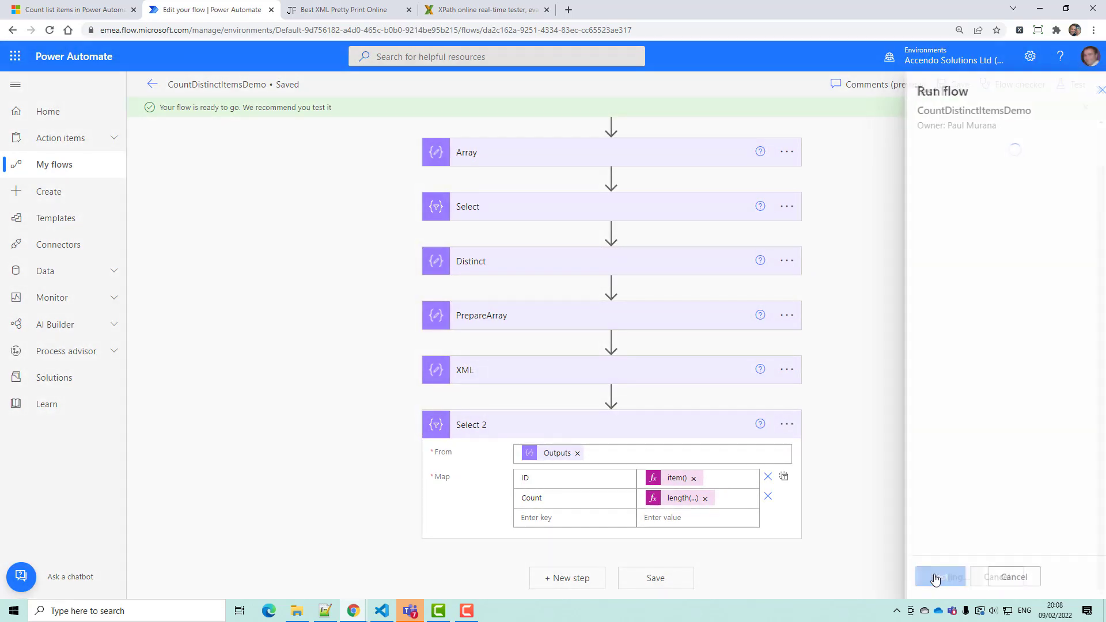
click(932, 576)
click(934, 579)
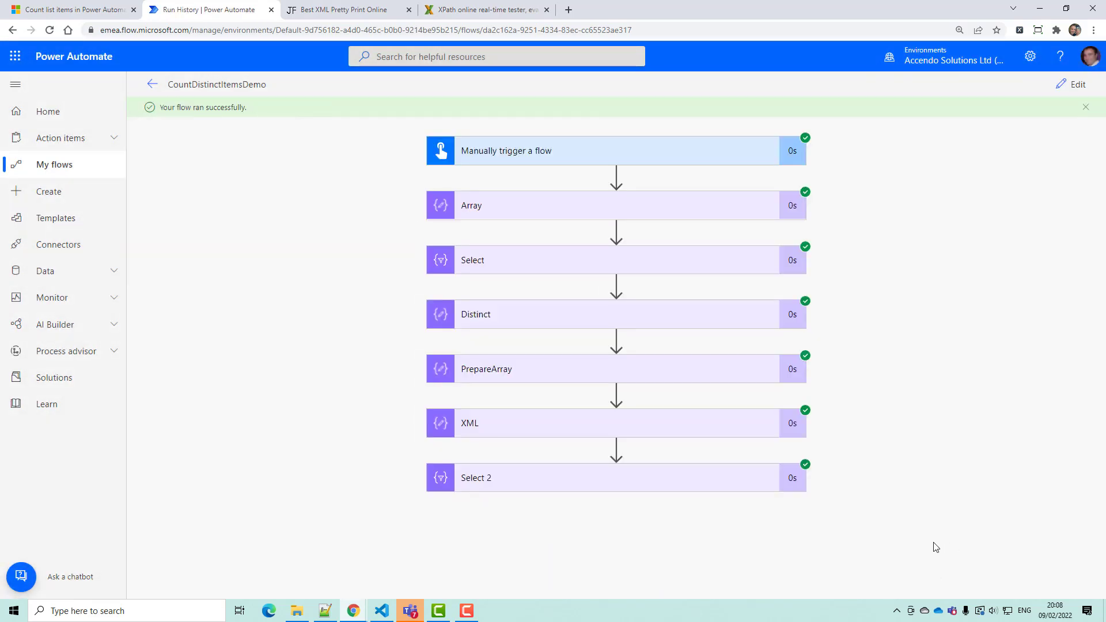
- Check Select 2's run output: ID A with Count 3 and ID B with Count 1
click(702, 489)
scroll(814, 506, down, 4)
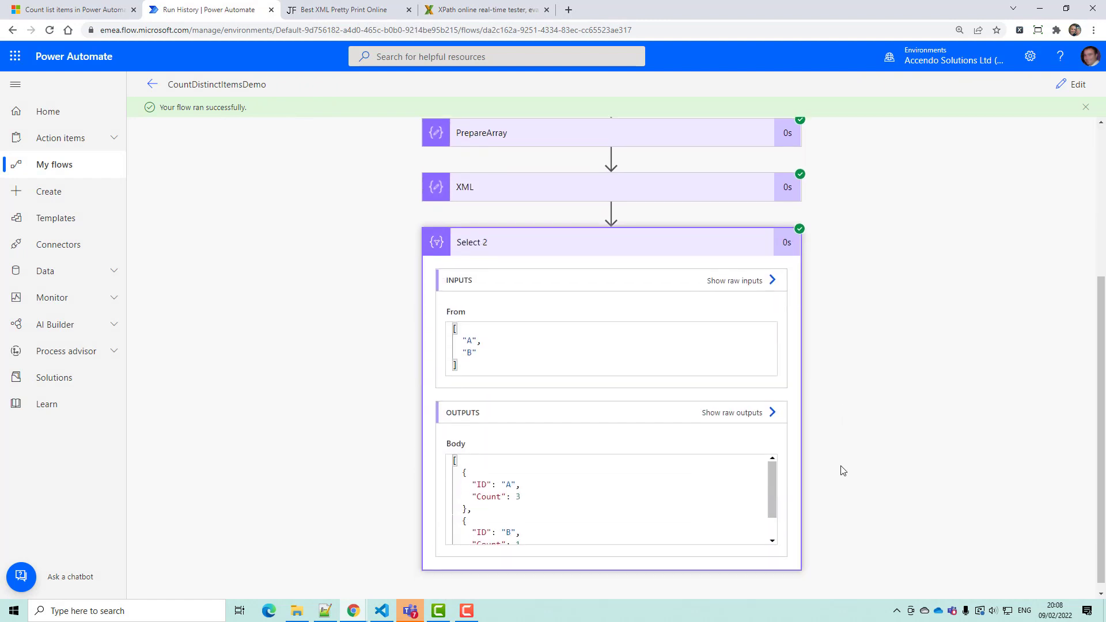
drag(482, 331, 457, 319)
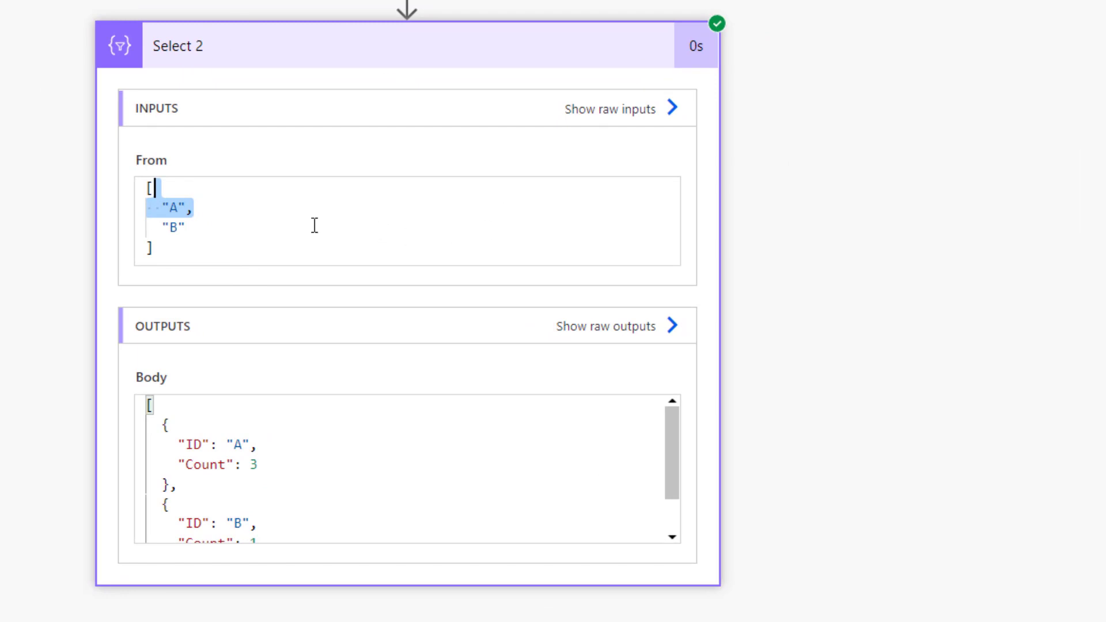
click(232, 441)
drag(194, 465, 274, 465)
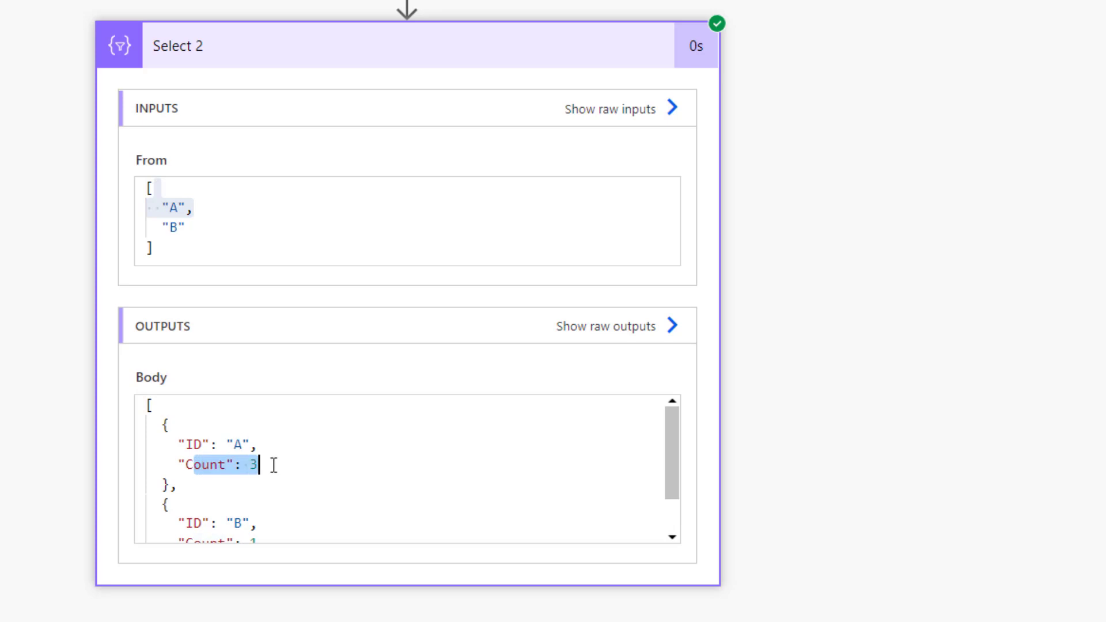
scroll(279, 459, down, 3)
drag(202, 473, 290, 492)
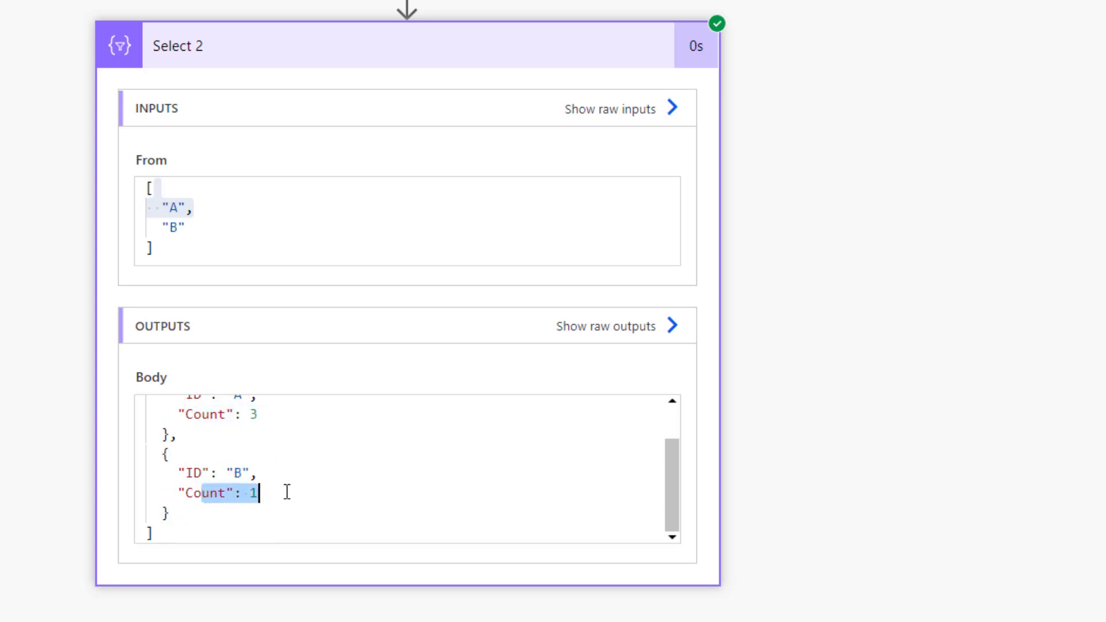
click(287, 492)
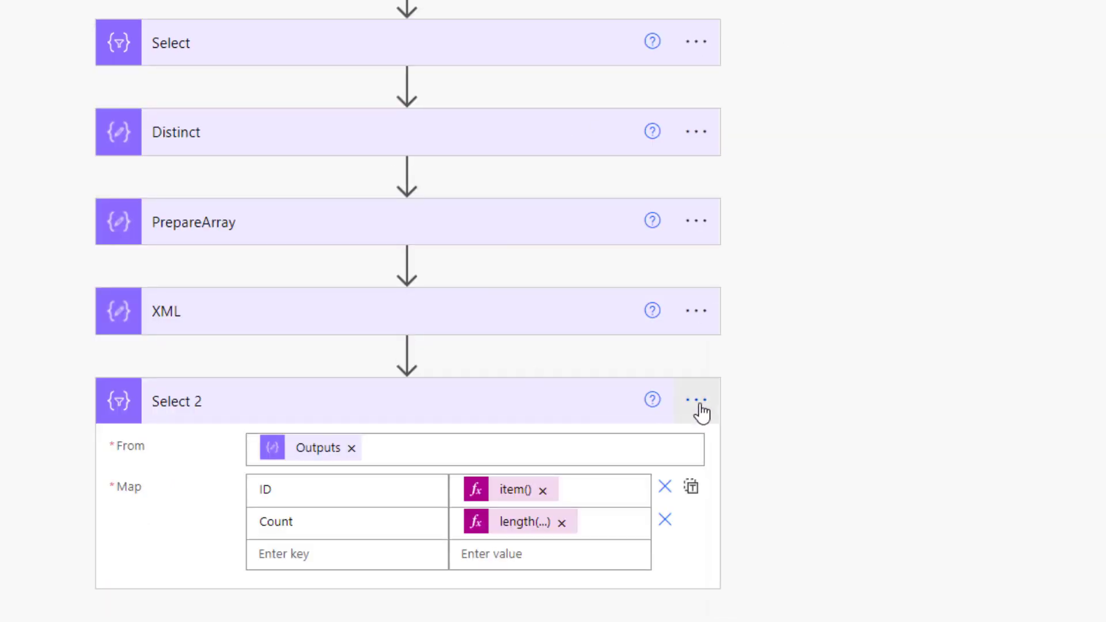
- Rename the Select 2 step to ItemsWithCount, save with Ctrl+S, and collapse the card
click(695, 400)
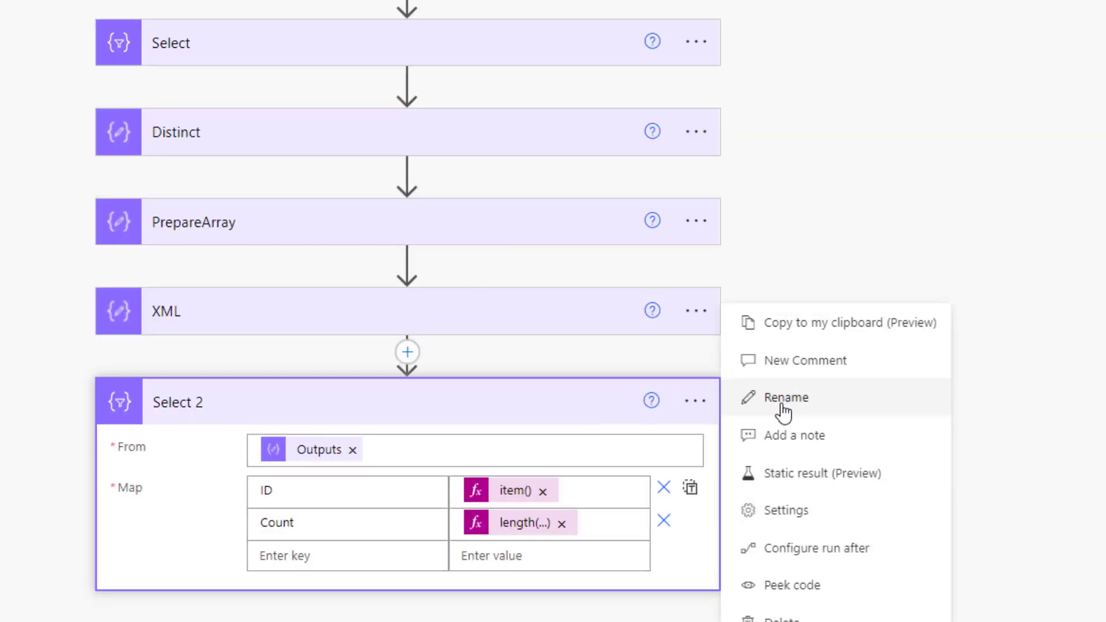
click(785, 397)
text(Ite)
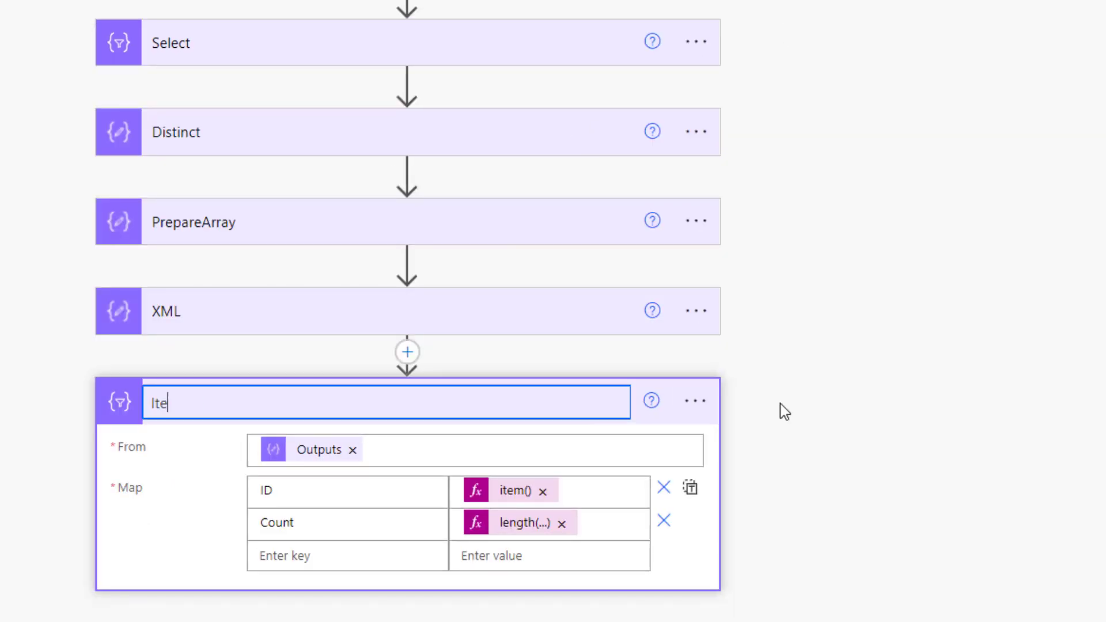
text(msWithCount)
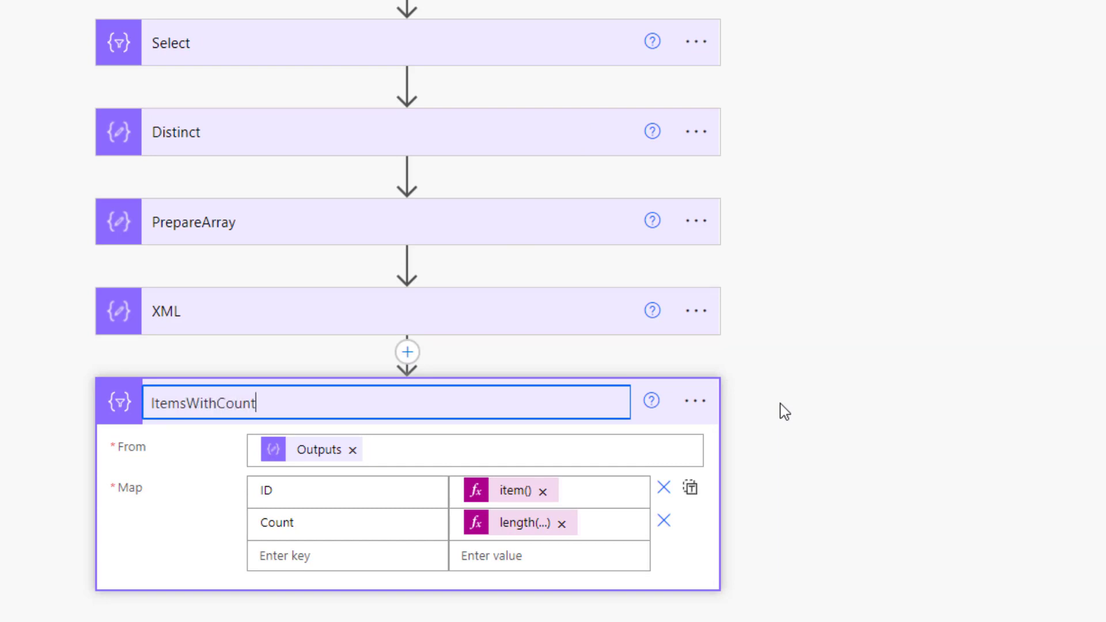
key(Return)
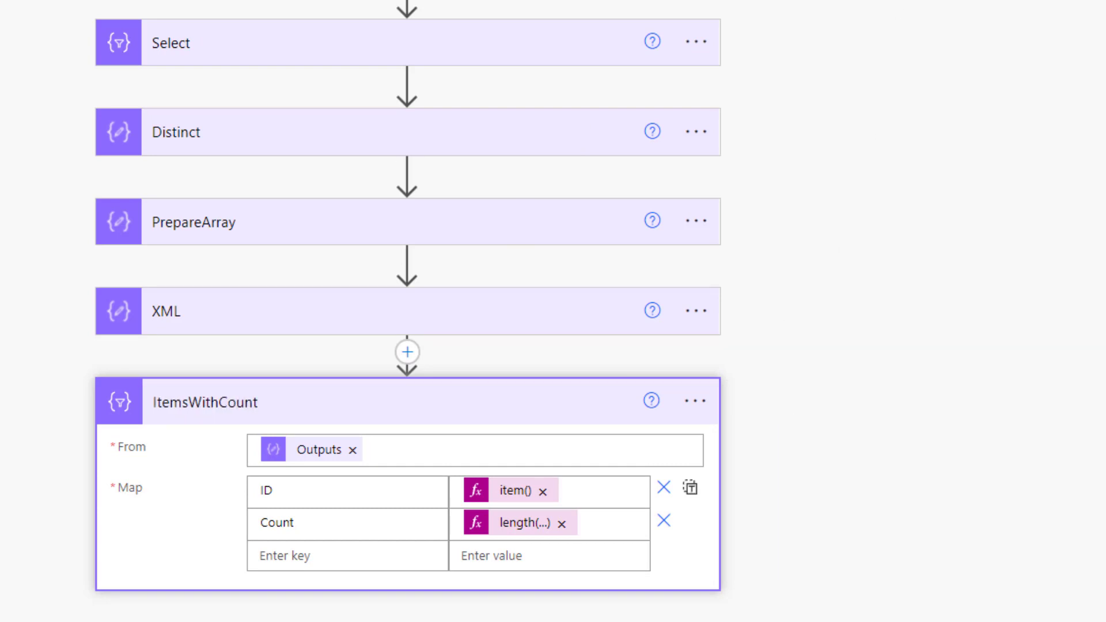
key(ctrl+s)
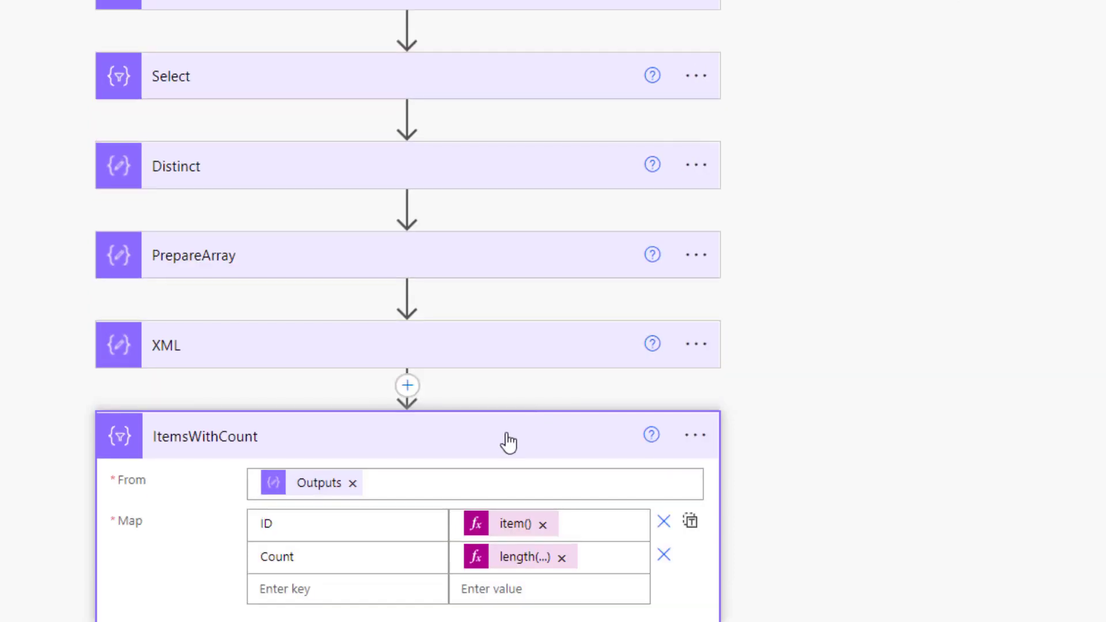
click(506, 439)
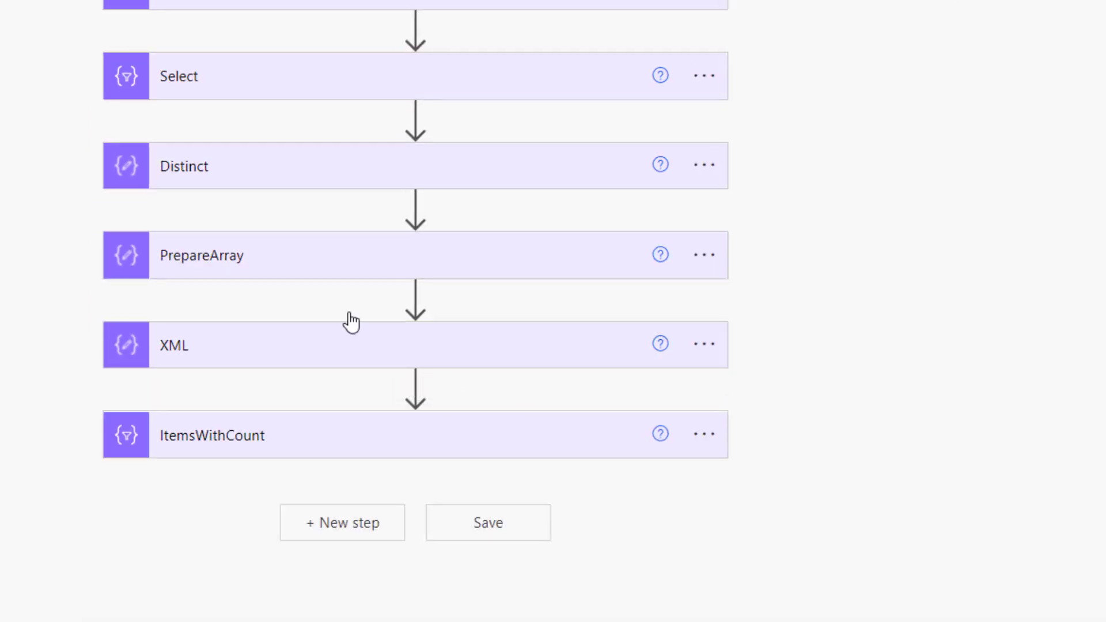
click(75, 9)
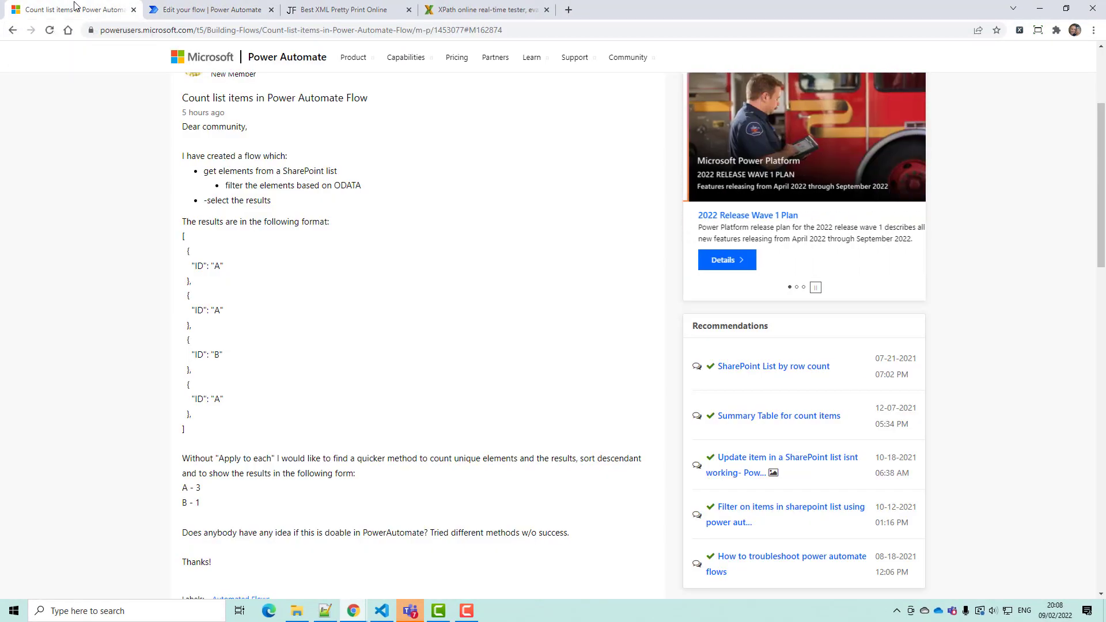
scroll(247, 262, up, 1)
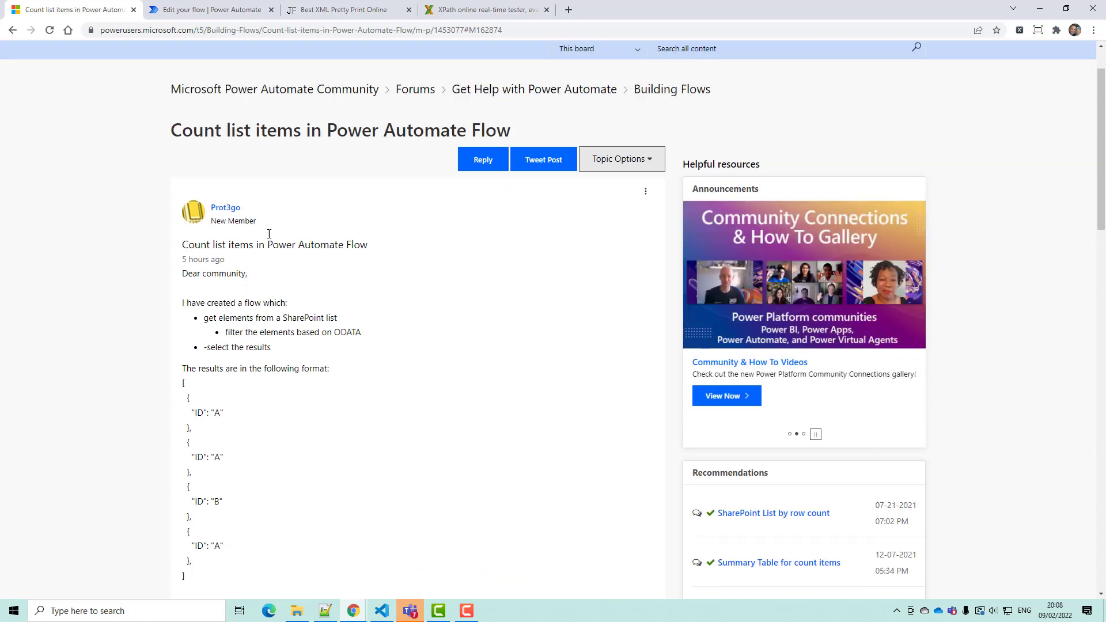
click(211, 10)
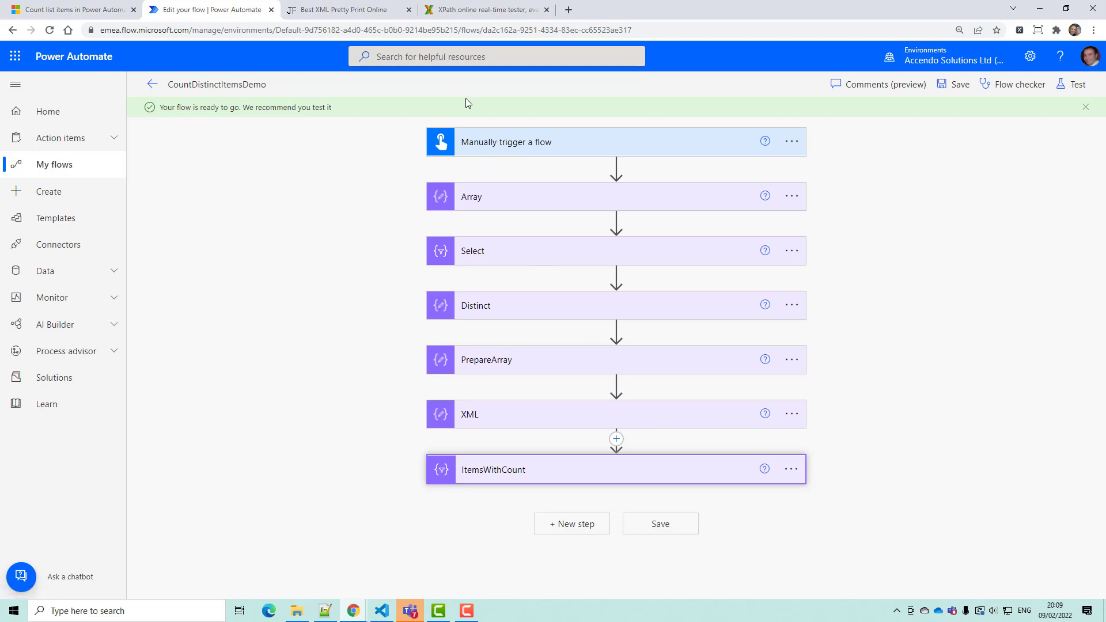
- In XPather, change the query's ID from A to B, finding 1 element, then return to the flow
click(487, 11)
click(97, 77)
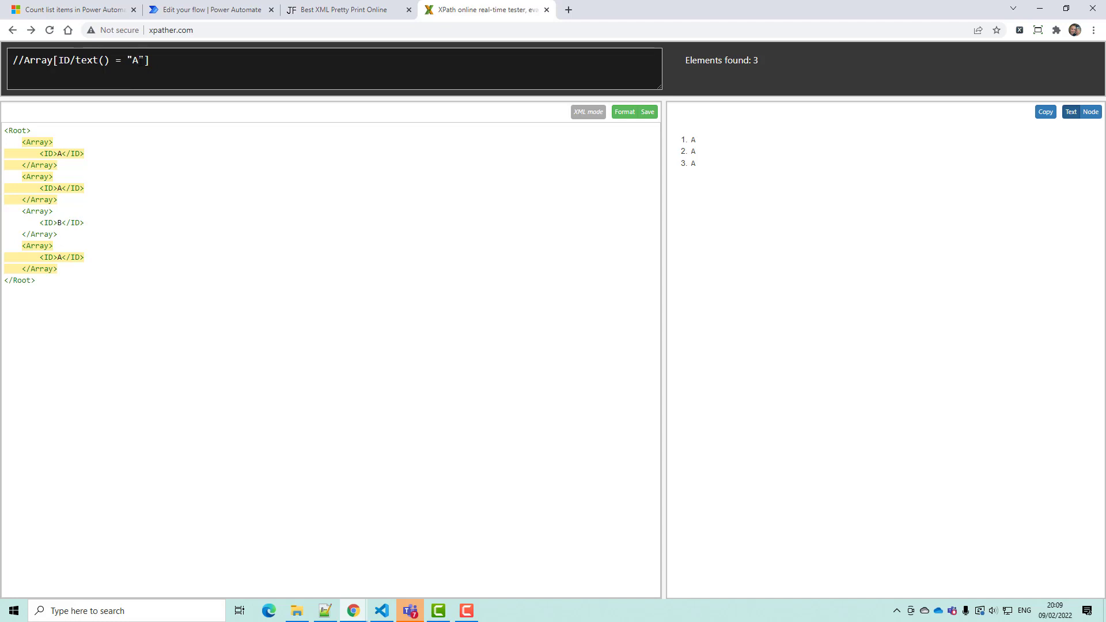
click(140, 60)
key(BackSpace)
text(B)
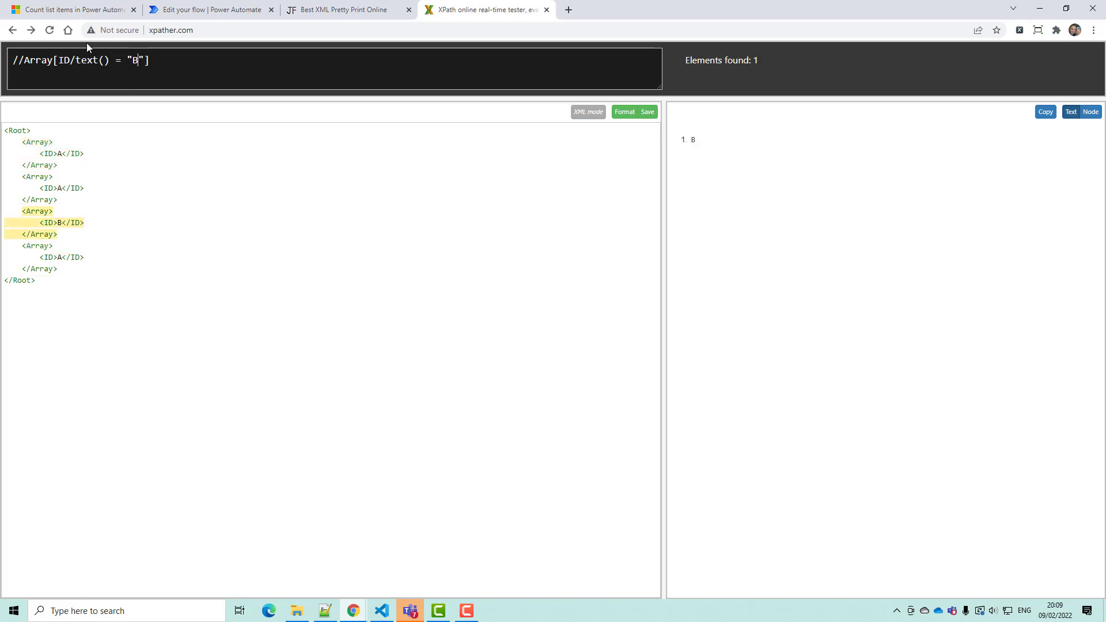
click(167, 10)
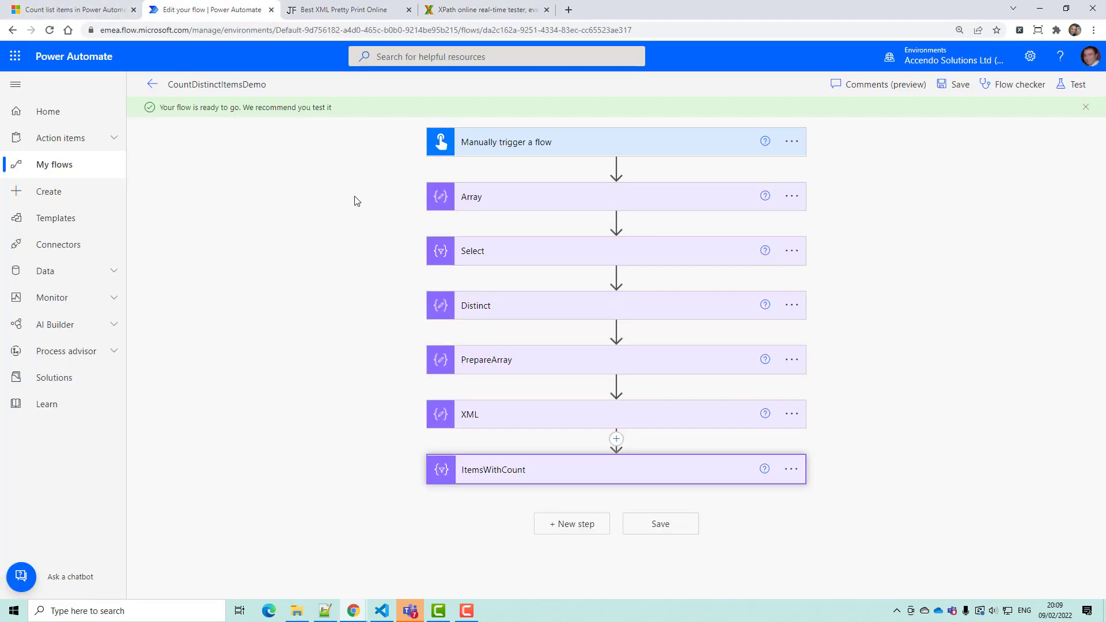